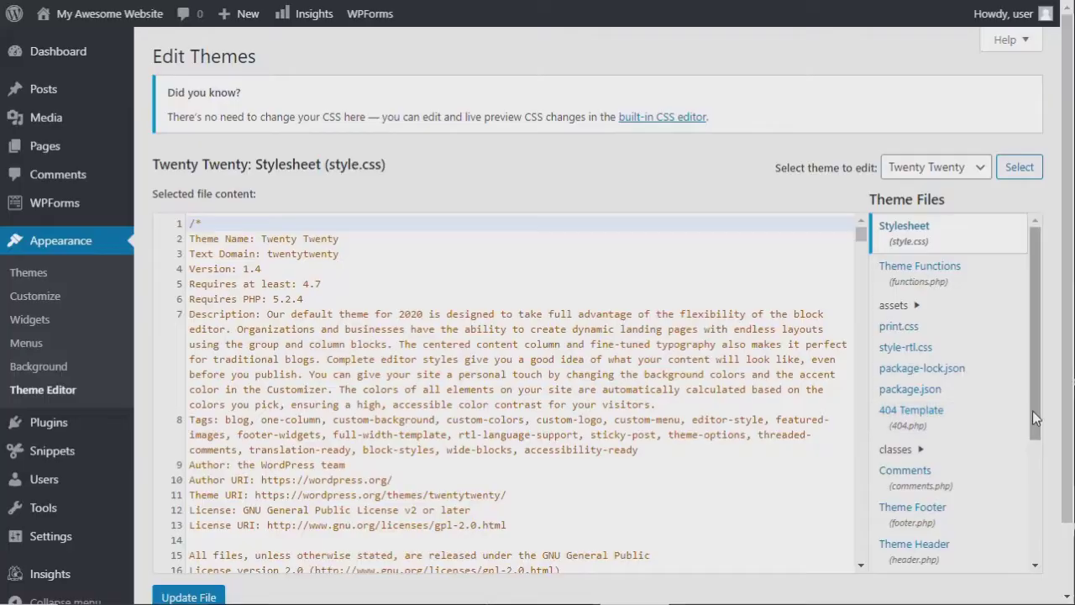
pyautogui.moveTo(1032, 410); pyautogui.dragTo(1040, 542)
pyautogui.click(904, 349)
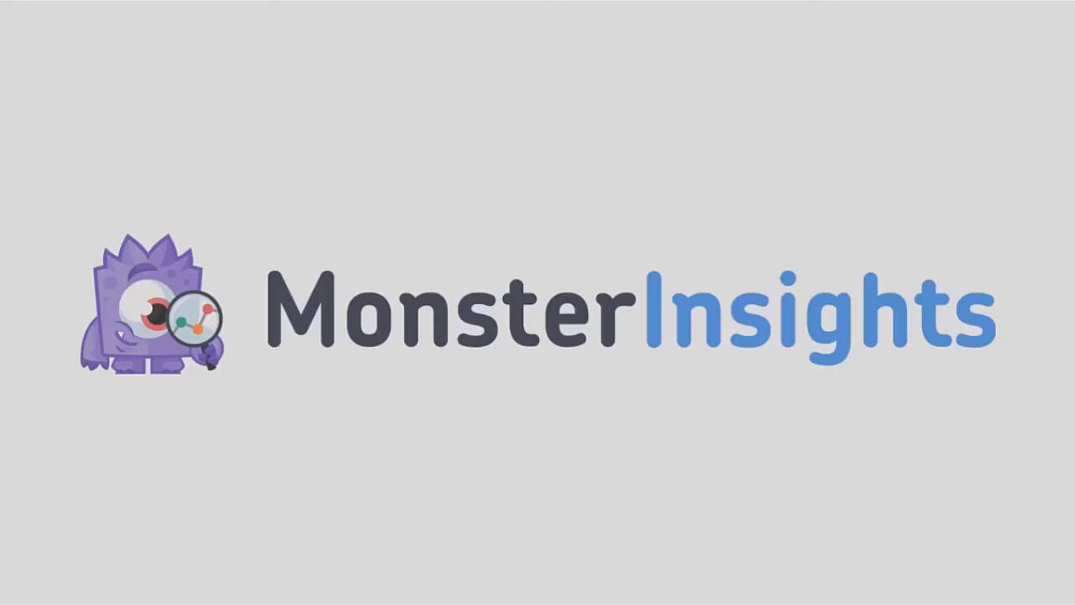
pyautogui.middleClick(963, 149)
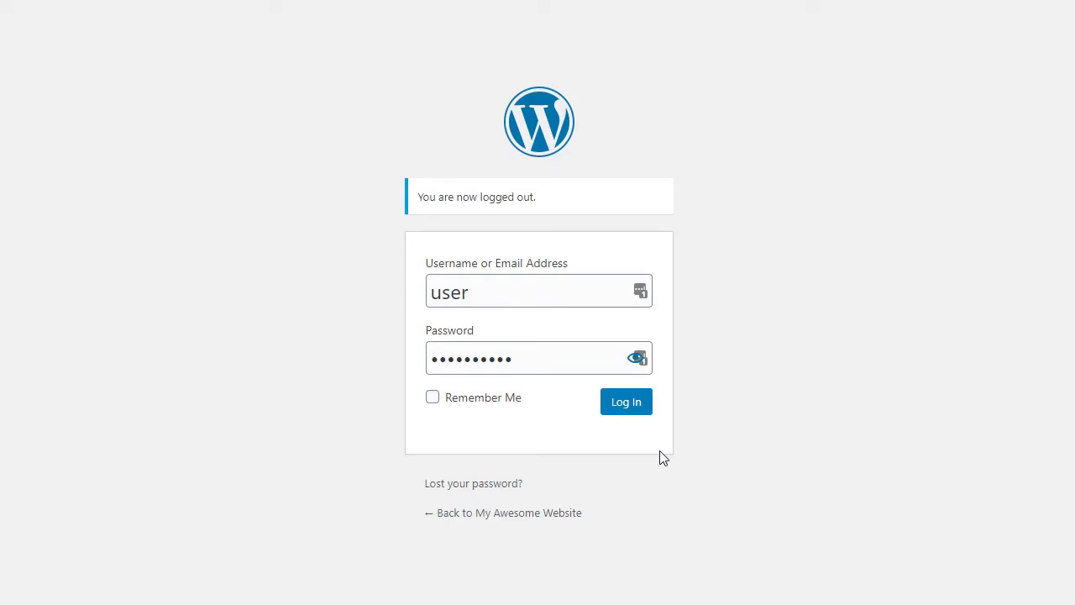
# Log in to the WordPress admin with the filled-in credentials and open the page for adding a new plugin
pyautogui.click(635, 408)
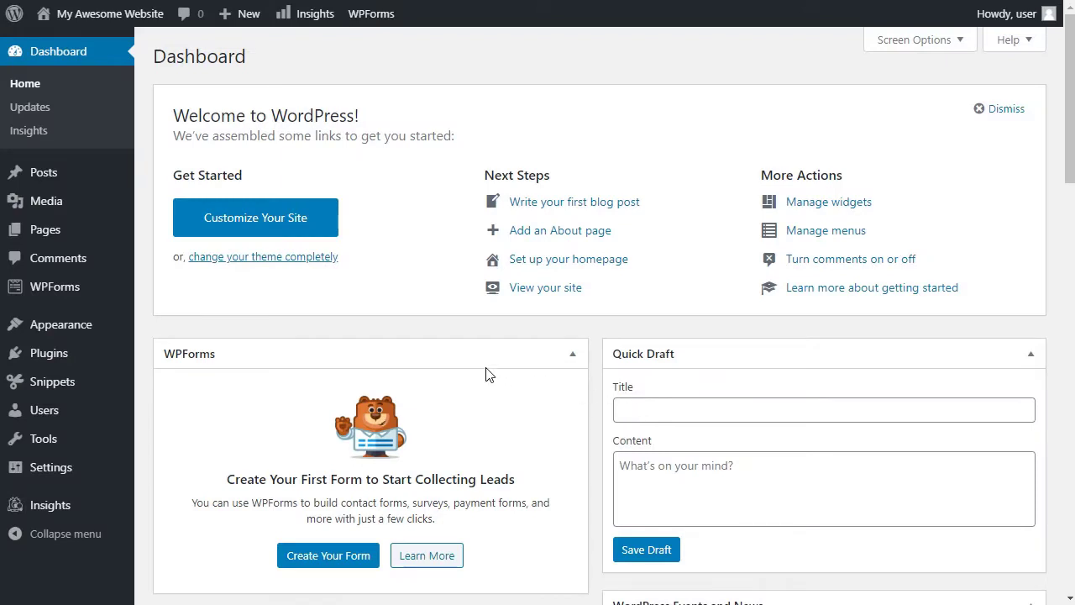
pyautogui.moveTo(108, 359)
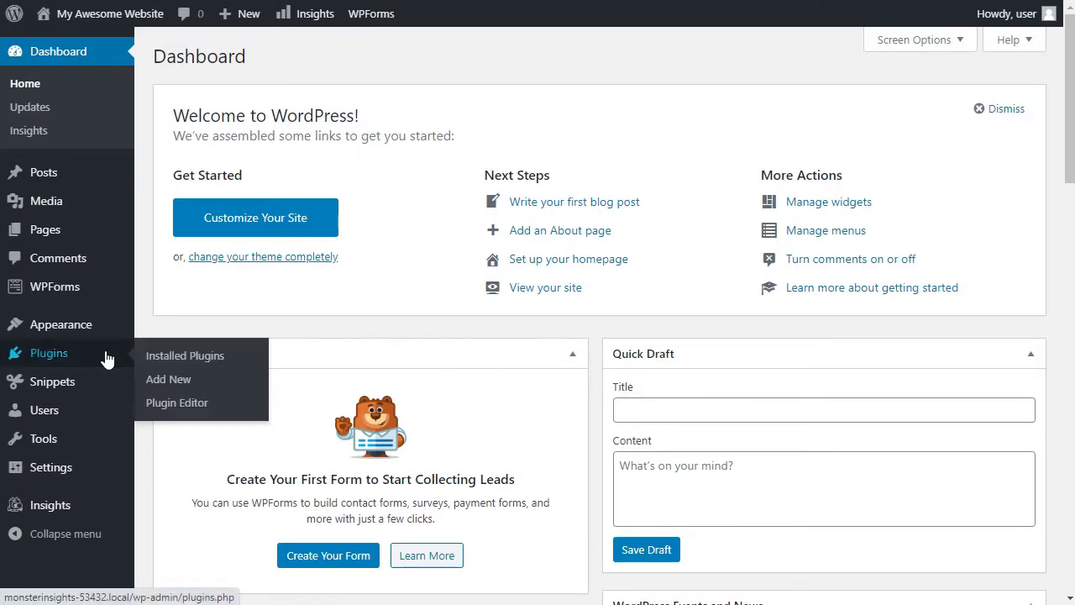
pyautogui.click(165, 382)
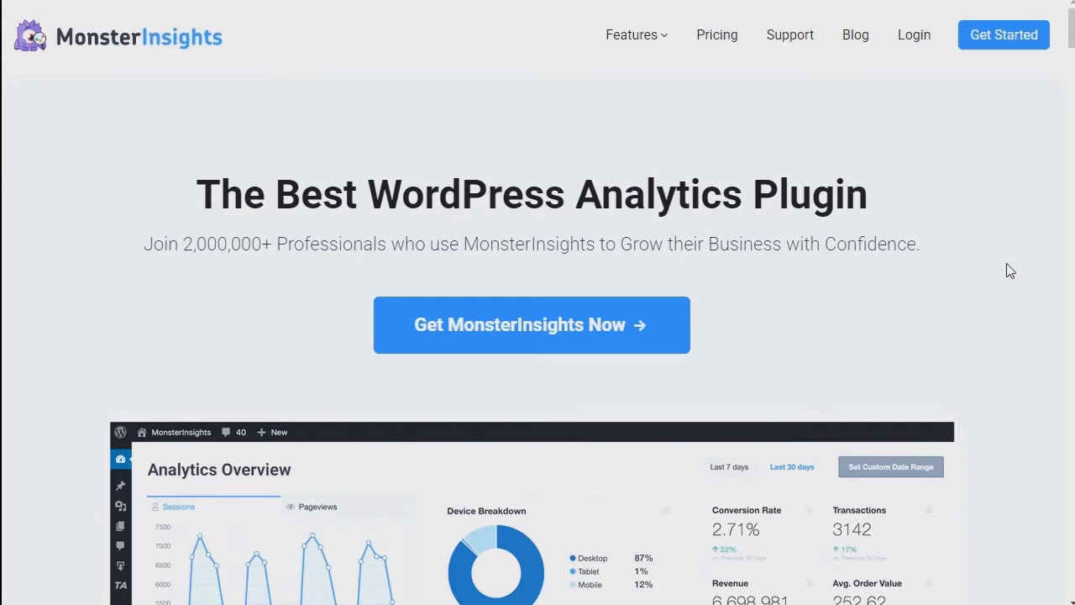
# Log in to the account on the MonsterInsights website and download the MonsterInsights Pro plugin from the account's downloads
pyautogui.click(914, 37)
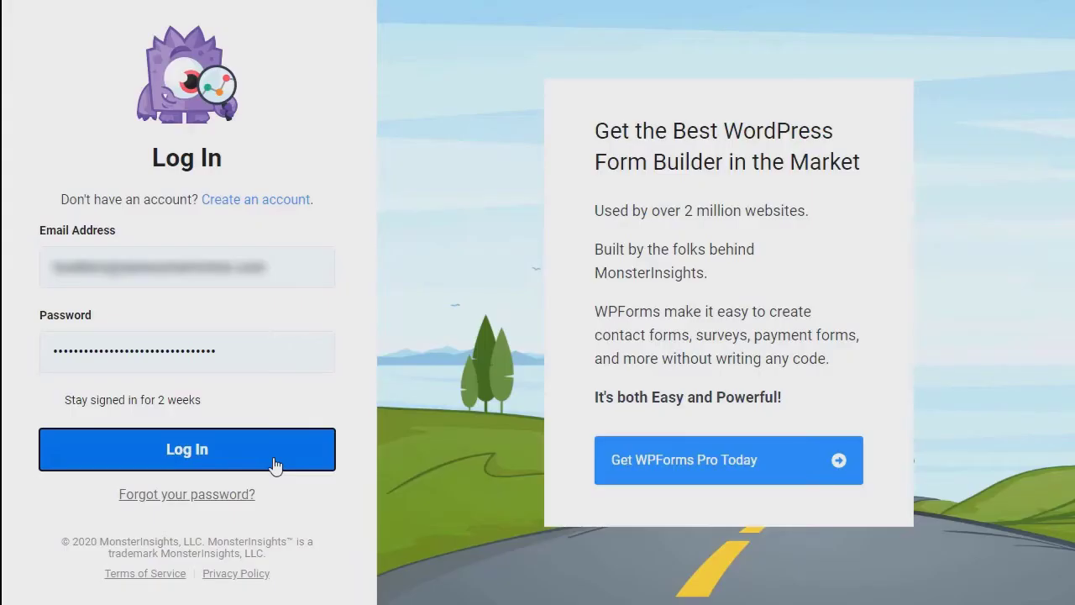
pyautogui.click(276, 464)
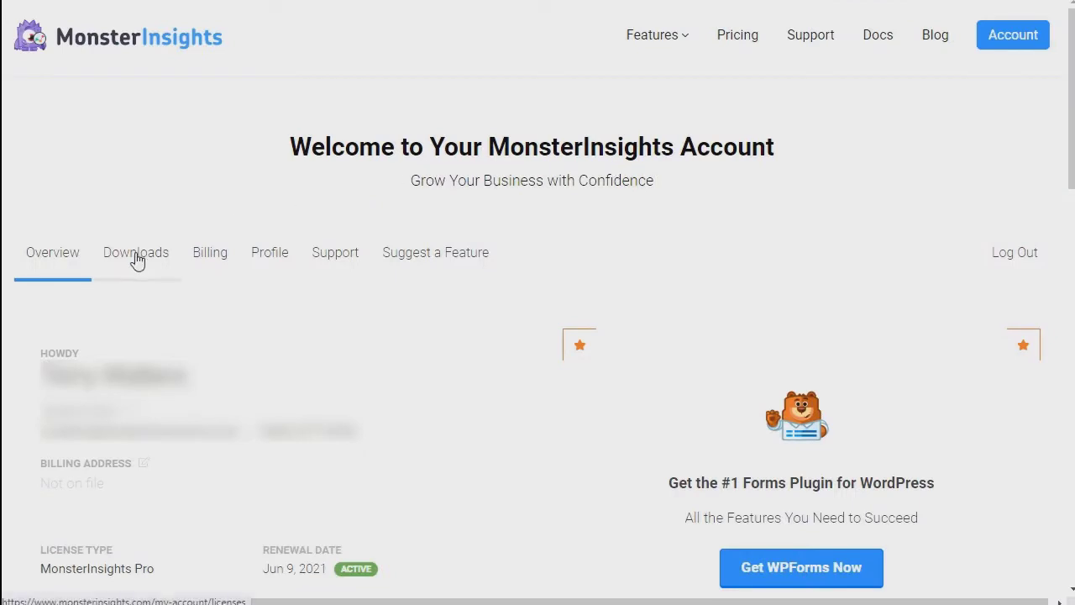
pyautogui.click(137, 260)
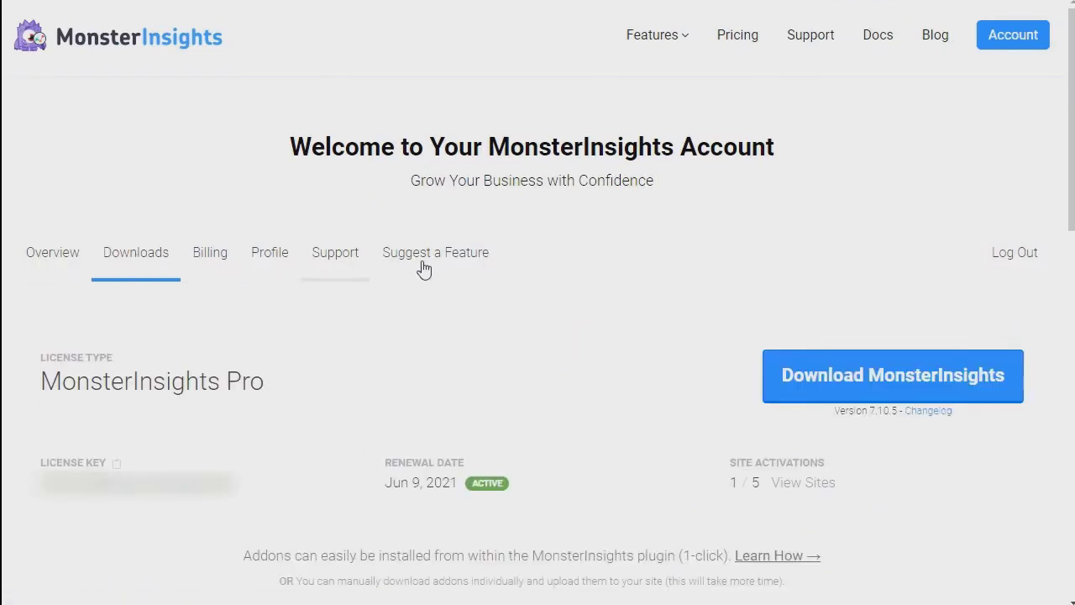
pyautogui.click(863, 376)
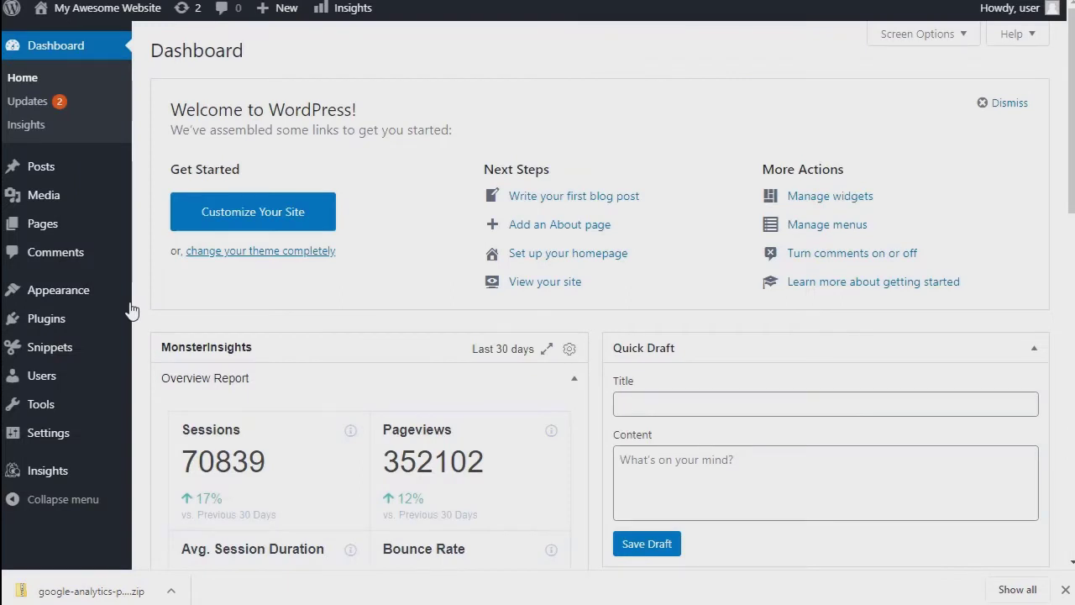
# In the WordPress admin, upload the plugin file google-analytics-premium-v7.10.5.zip and install it
pyautogui.moveTo(63, 319)
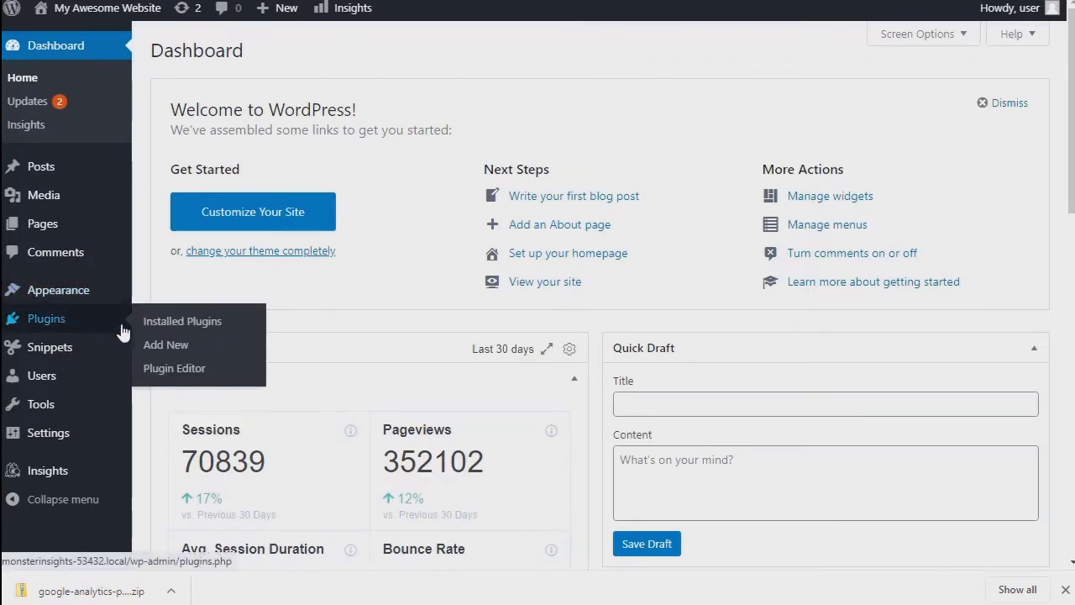
pyautogui.click(168, 346)
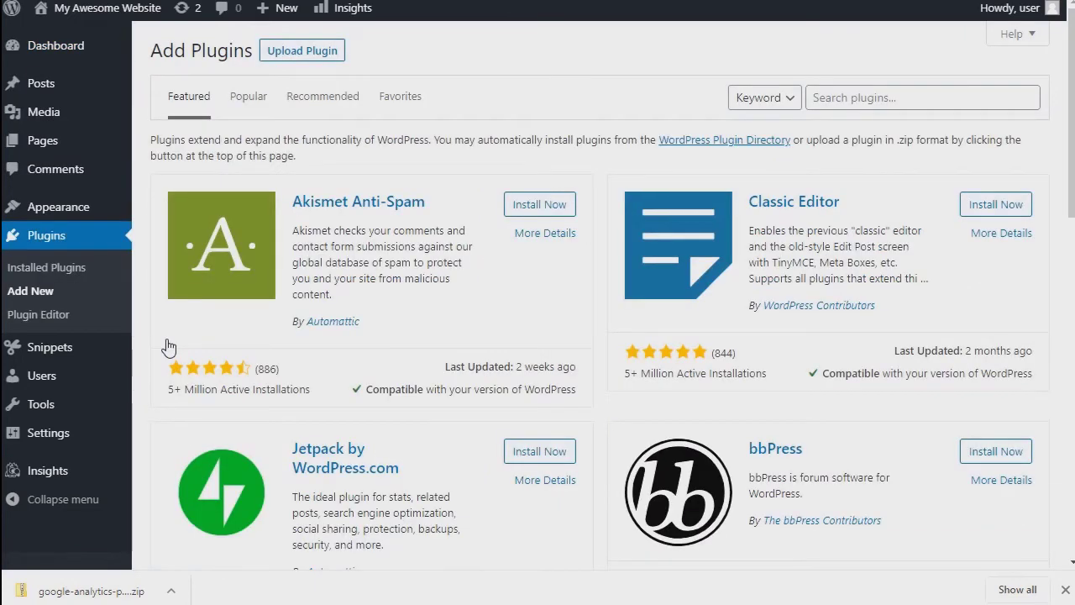
pyautogui.click(294, 54)
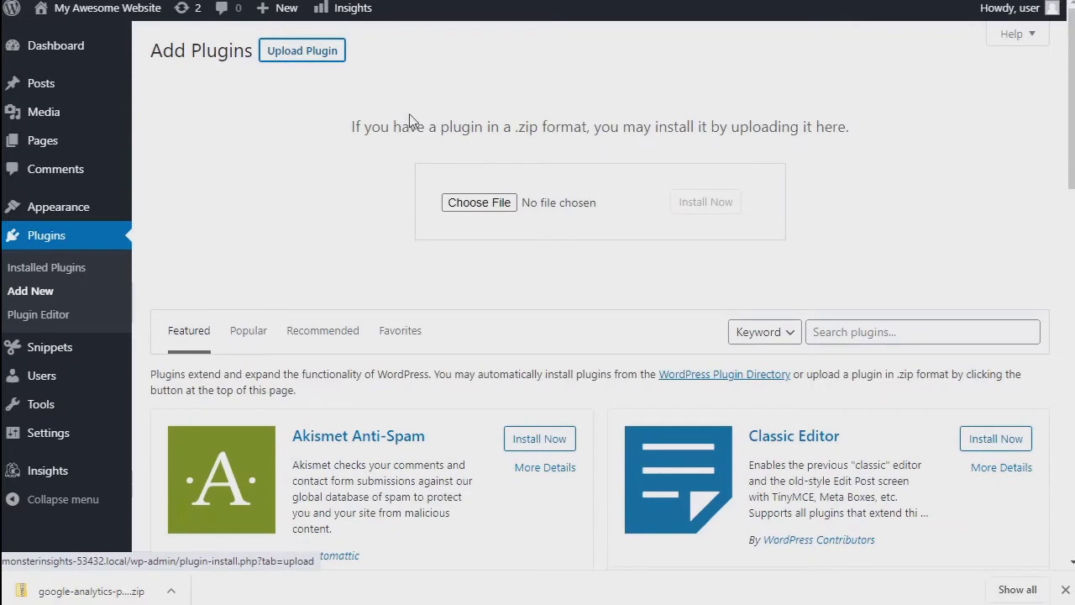
pyautogui.click(459, 203)
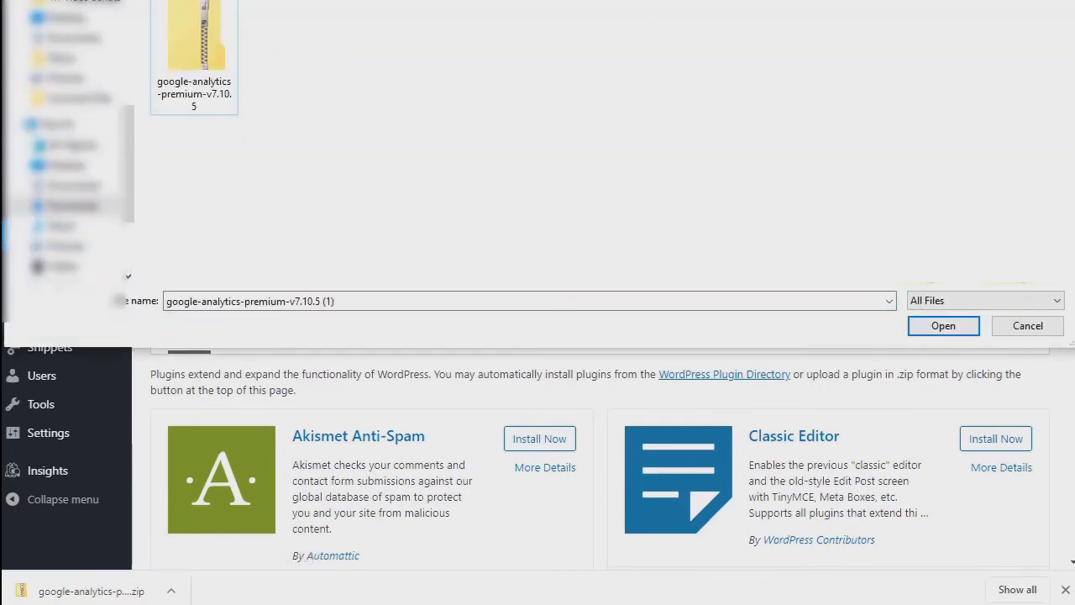
pyautogui.click(216, 71)
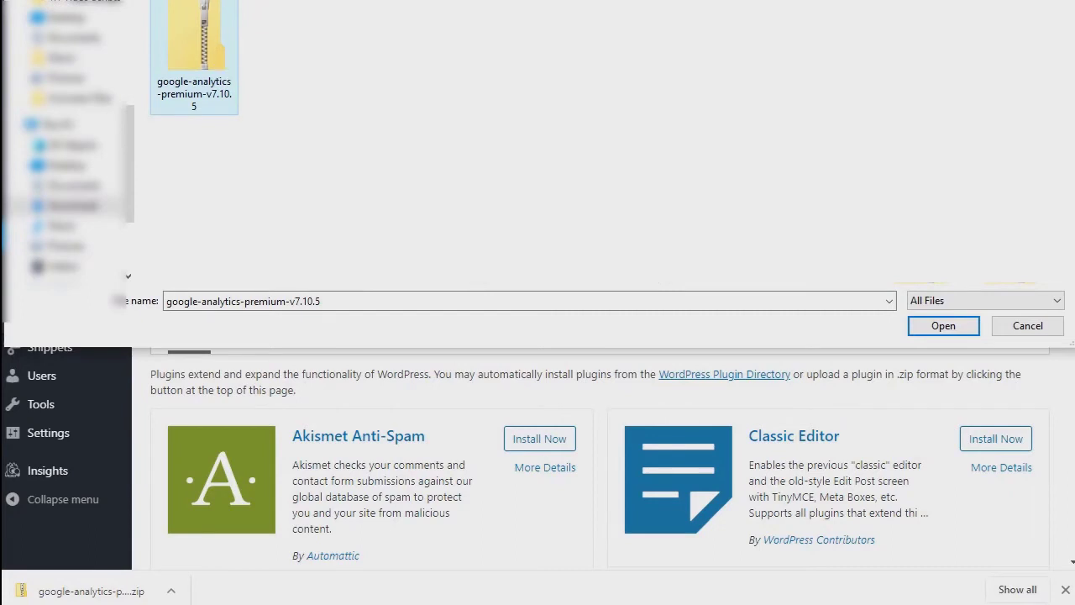
pyautogui.click(941, 327)
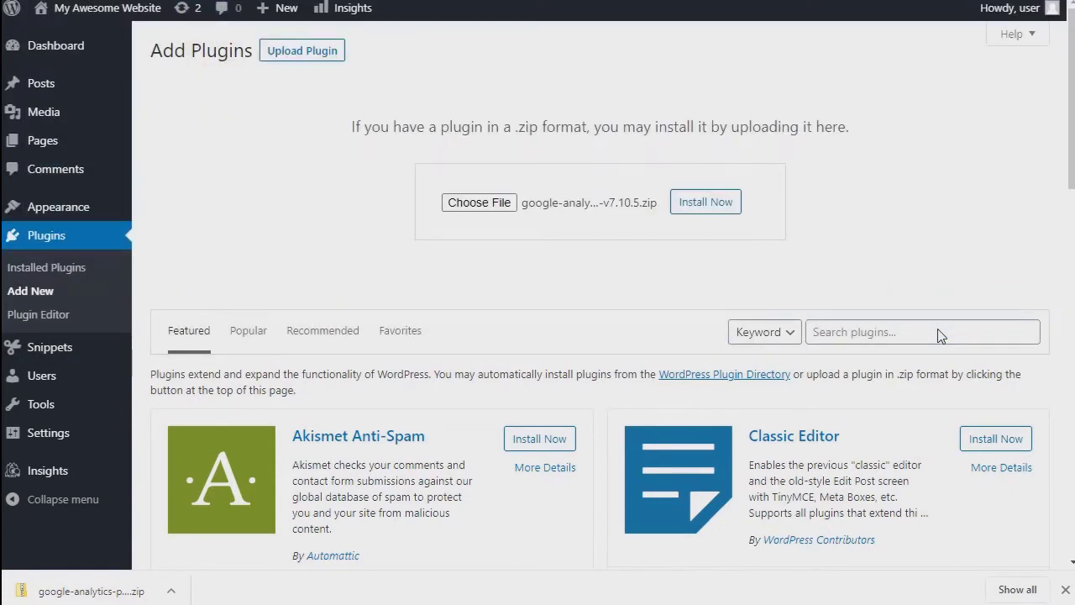
pyautogui.click(705, 203)
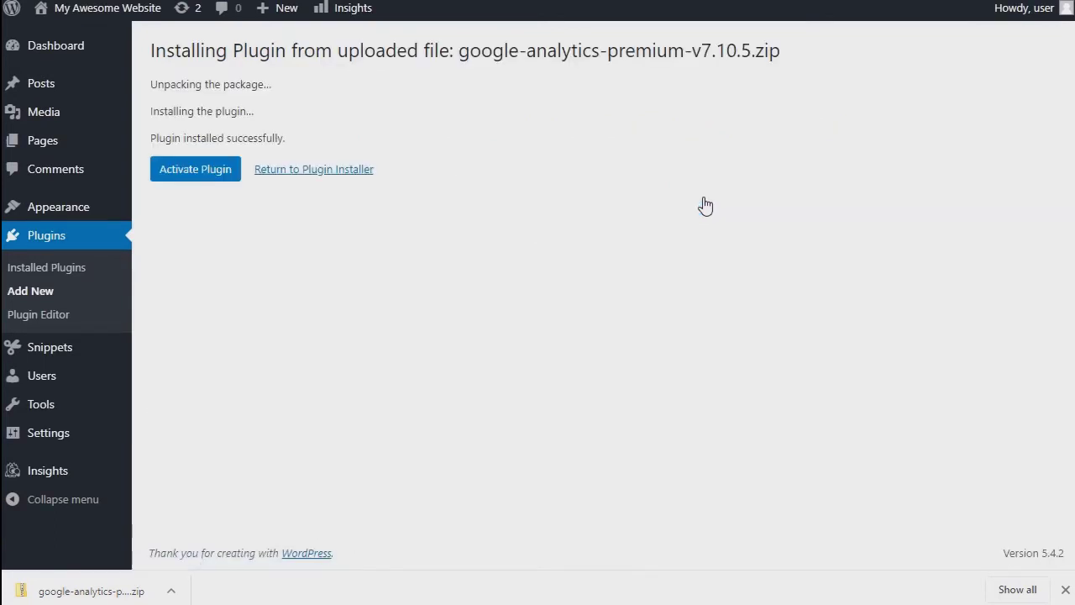
# Deactivate the Lite version of MonsterInsights and activate the MonsterInsights Pro plugin
pyautogui.click(211, 168)
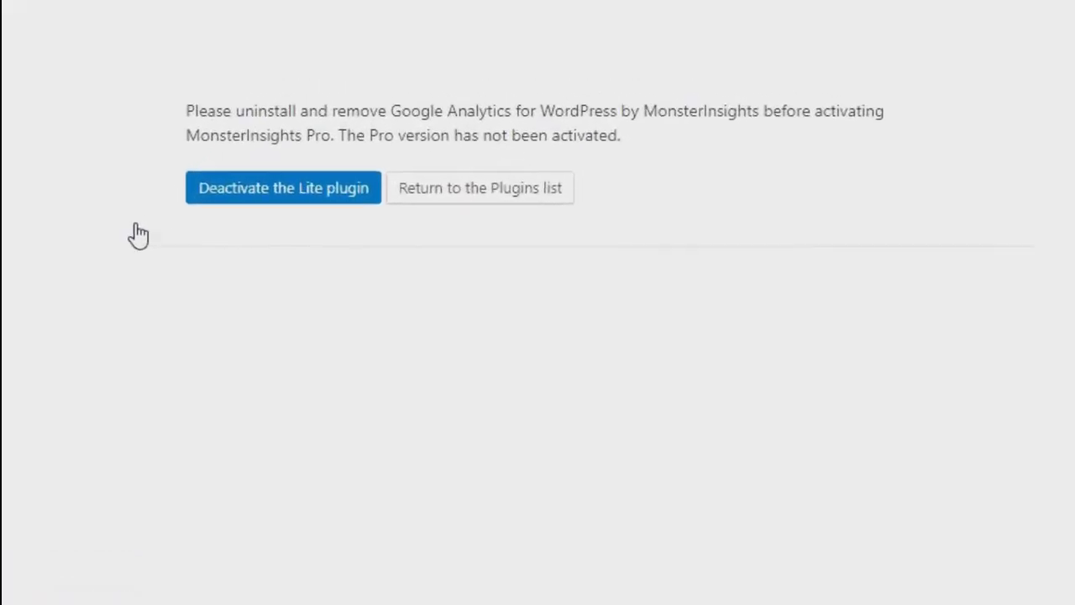
pyautogui.click(276, 195)
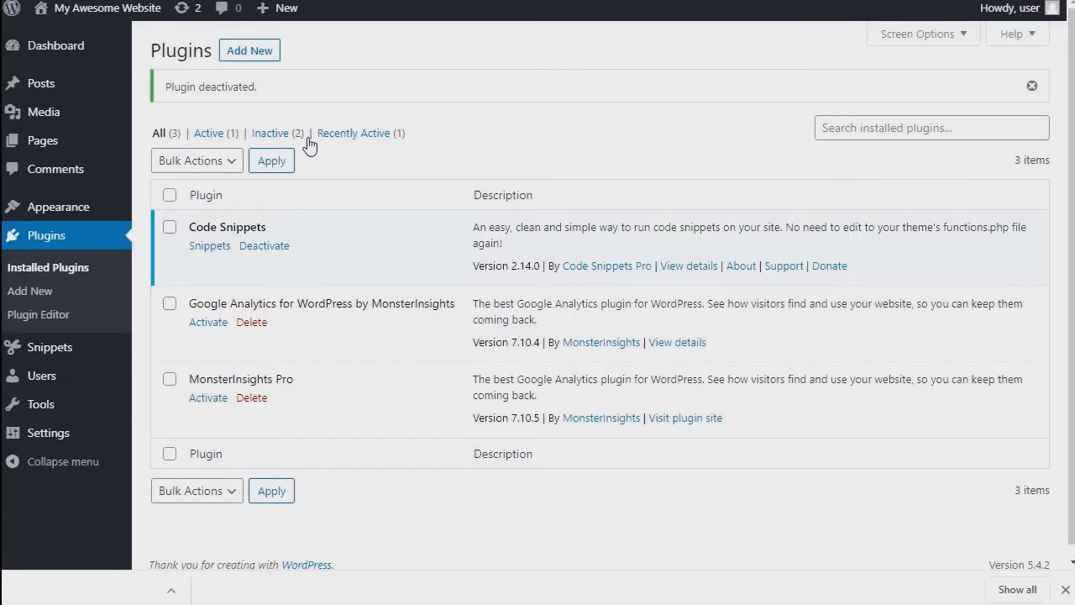
pyautogui.click(210, 398)
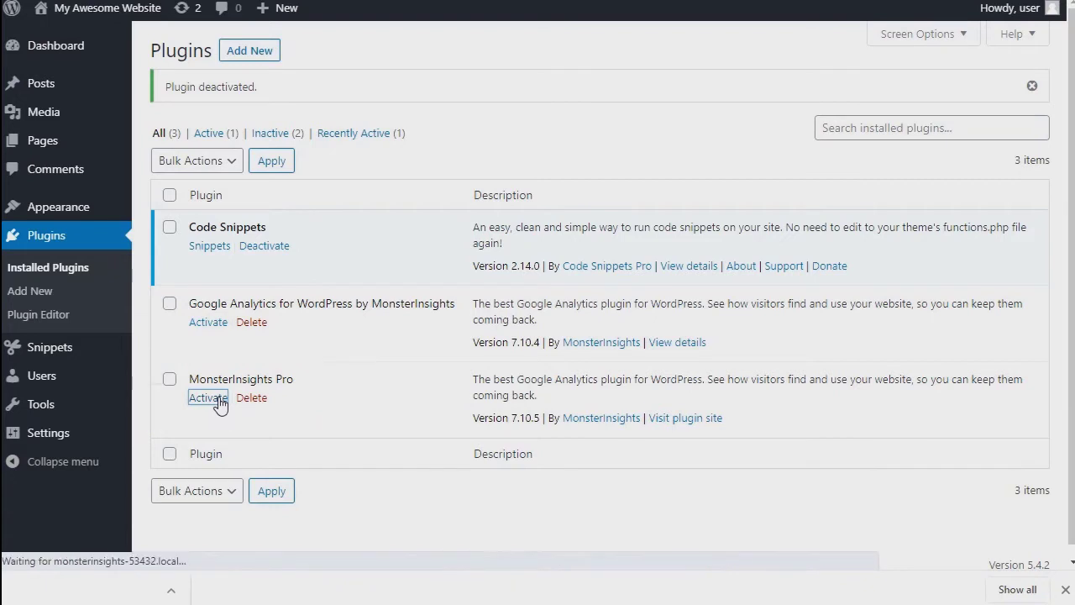
# Launch the MonsterInsights setup wizard and save Ecommerce as the website category
pyautogui.scroll(-5, 364, 307)
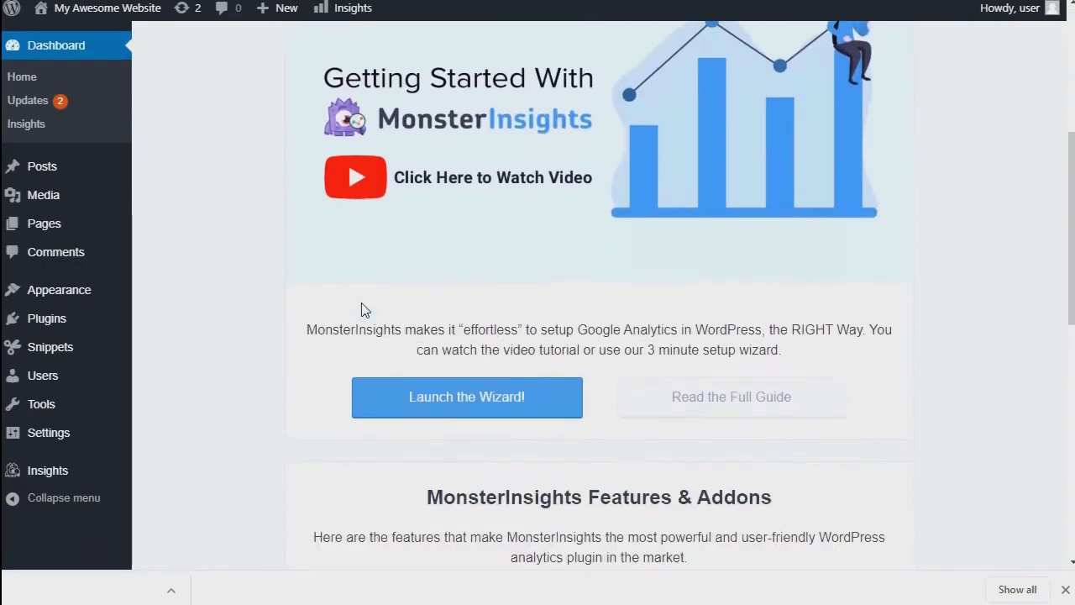
pyautogui.click(403, 349)
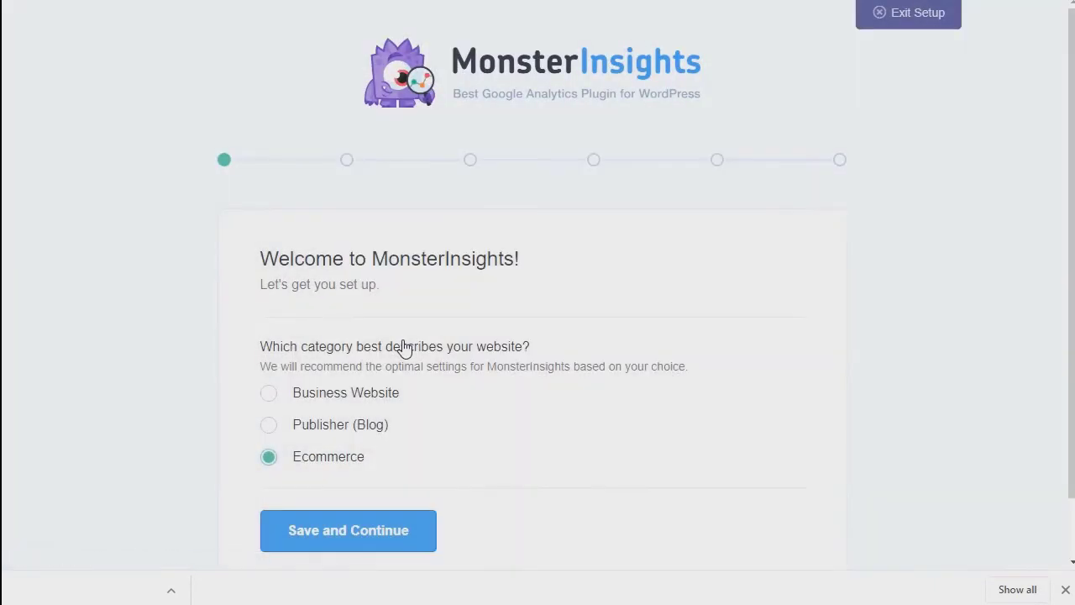
pyautogui.click(342, 537)
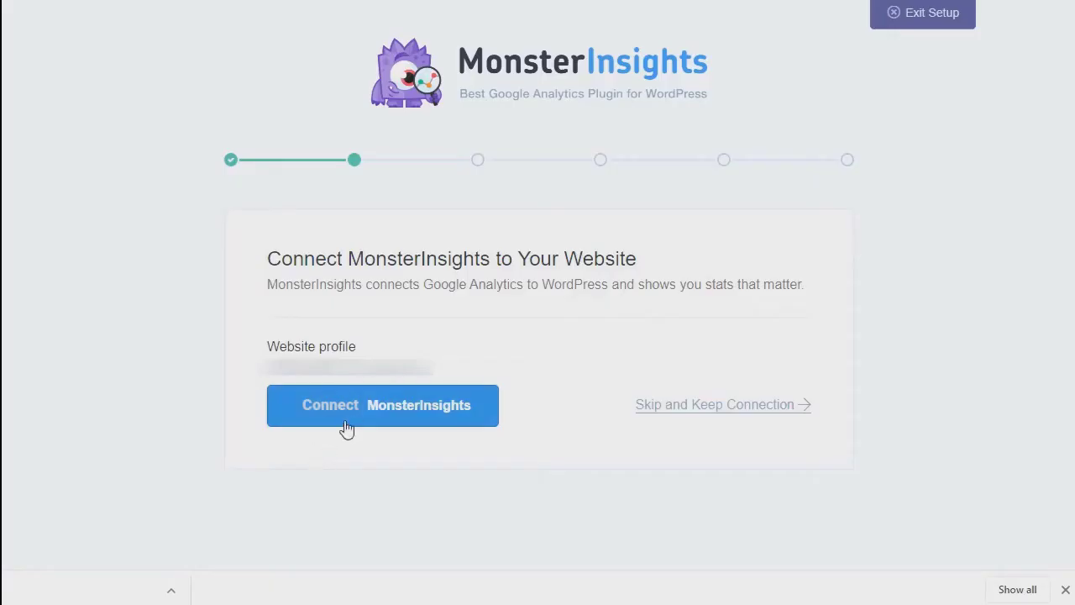
# Start connecting MonsterInsights to the website, choose the second listed Google account and allow the requested access
pyautogui.click(362, 423)
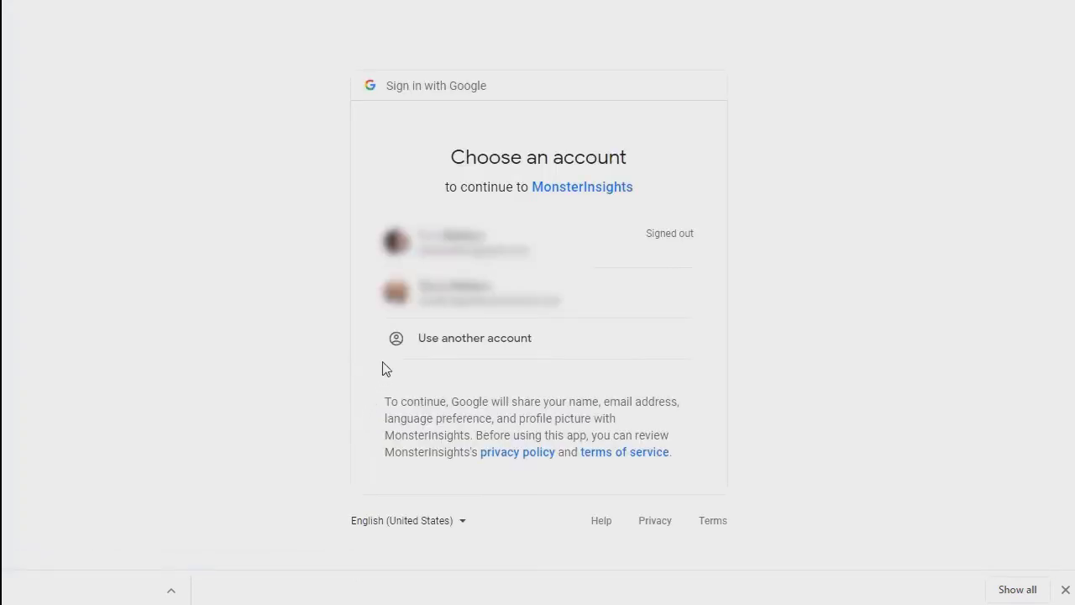
pyautogui.click(444, 301)
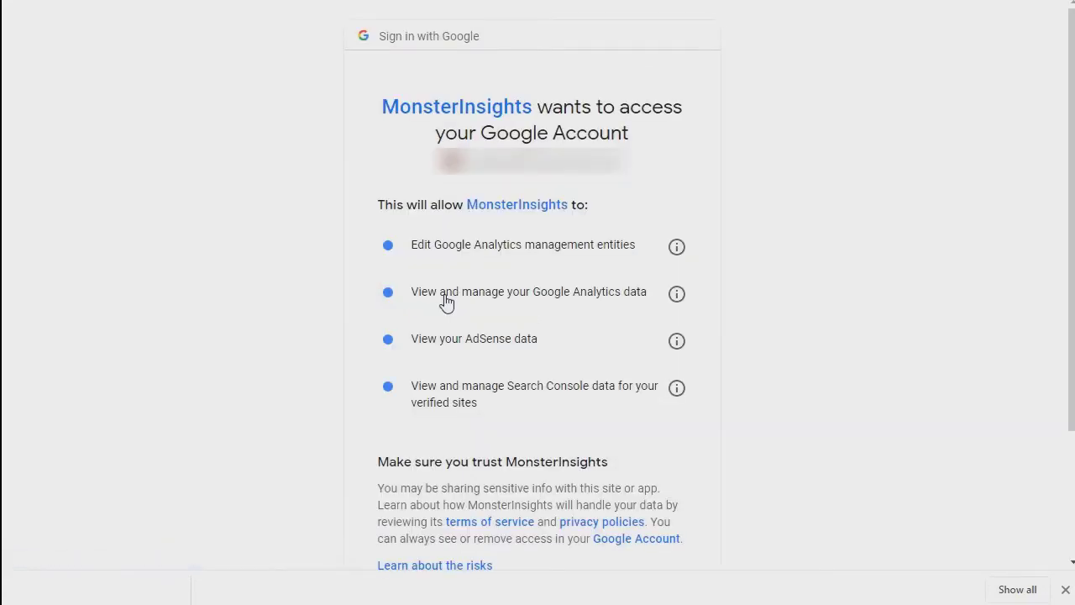
pyautogui.scroll(-2, 446, 301)
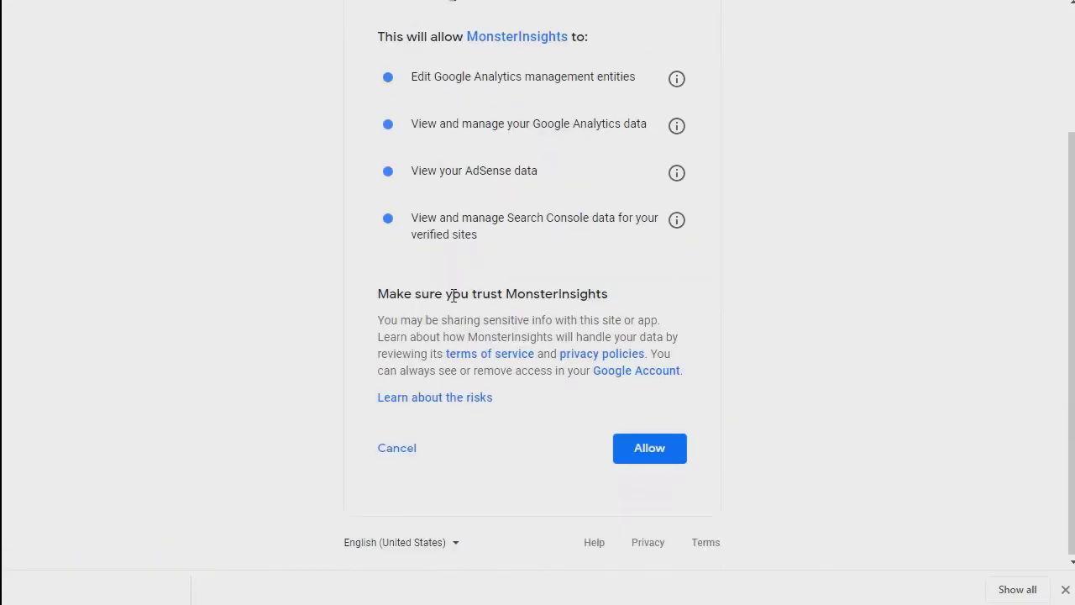
pyautogui.click(622, 450)
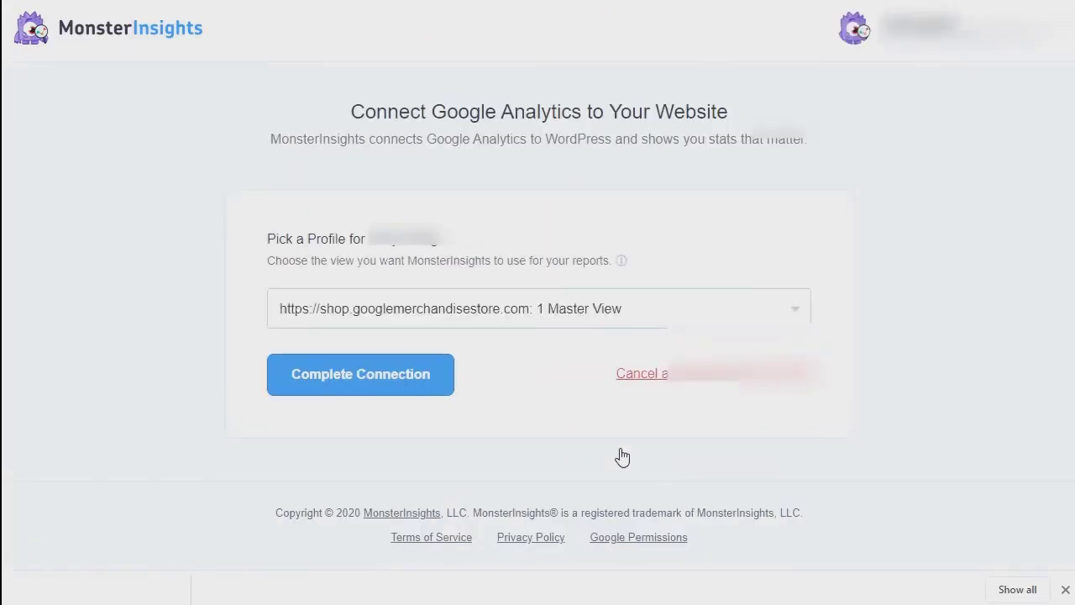
pyautogui.click(791, 315)
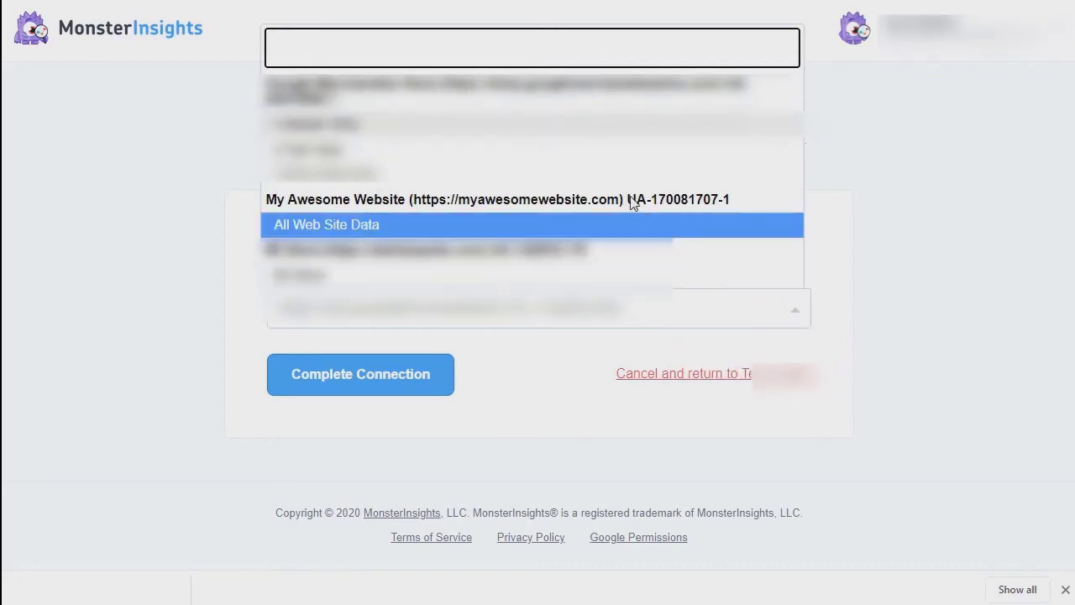
pyautogui.click(324, 225)
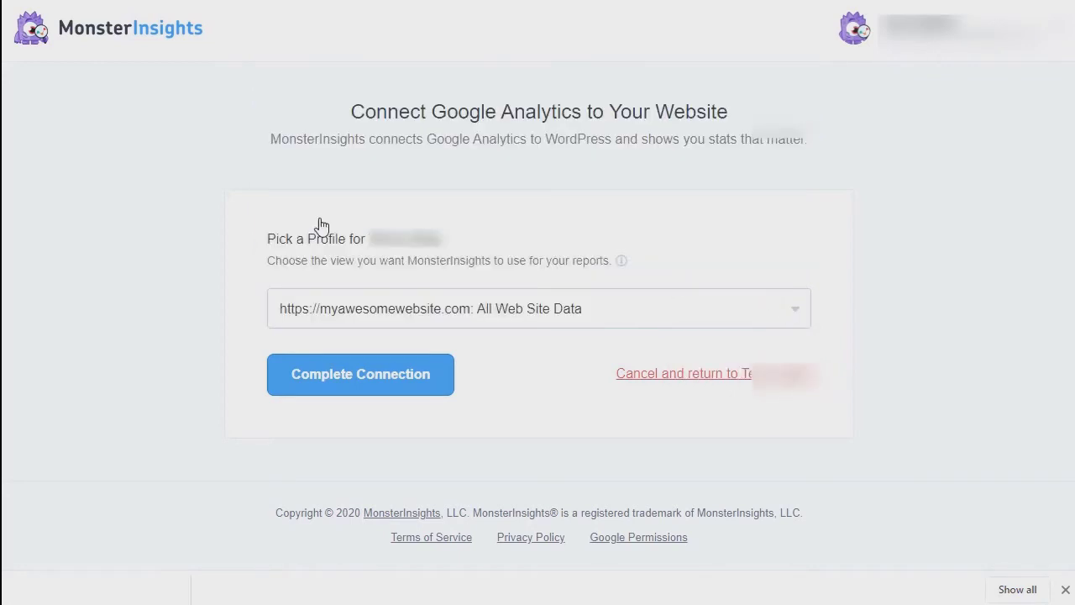
pyautogui.click(383, 383)
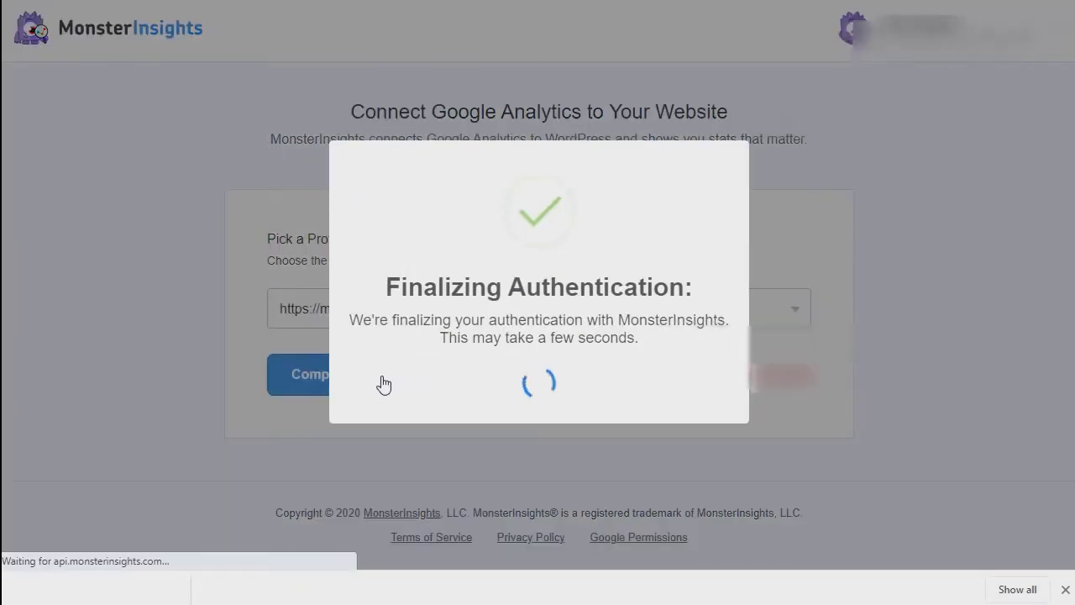
# Review and save the recommended tracking settings as preset, and continue past the recommended addons without installing any
pyautogui.scroll(-3, 953, 139)
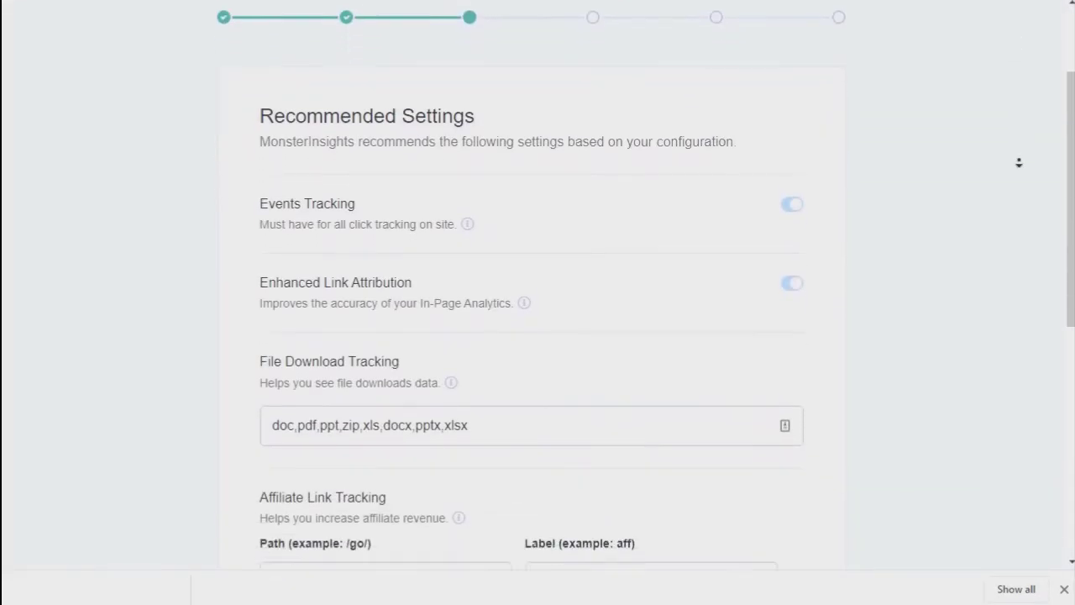
pyautogui.scroll(-3, 1019, 162)
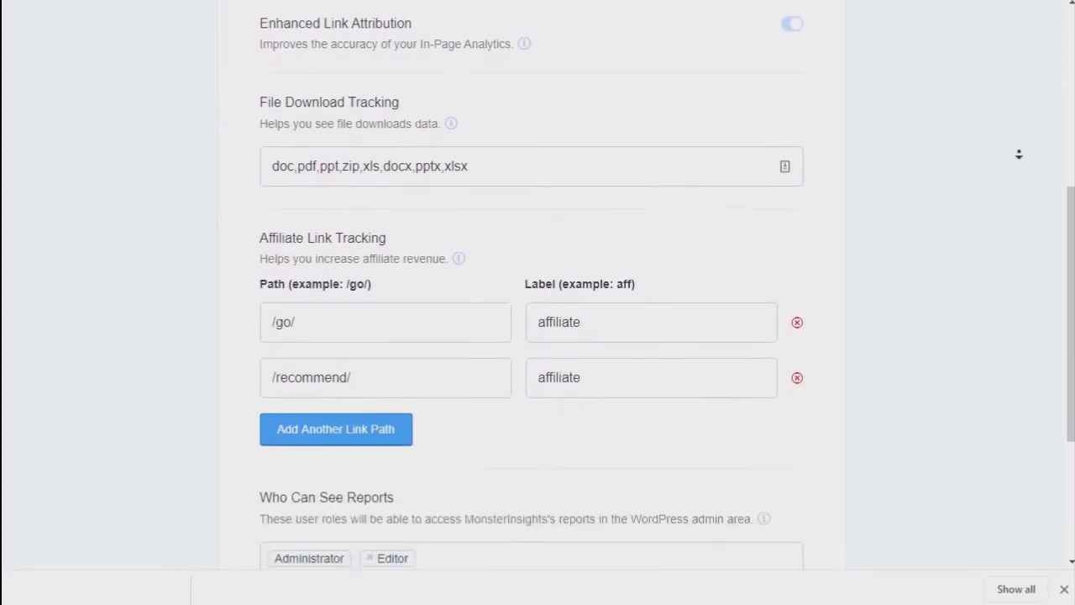
pyautogui.scroll(-2, 1019, 154)
pyautogui.scroll(-2, 1019, 153)
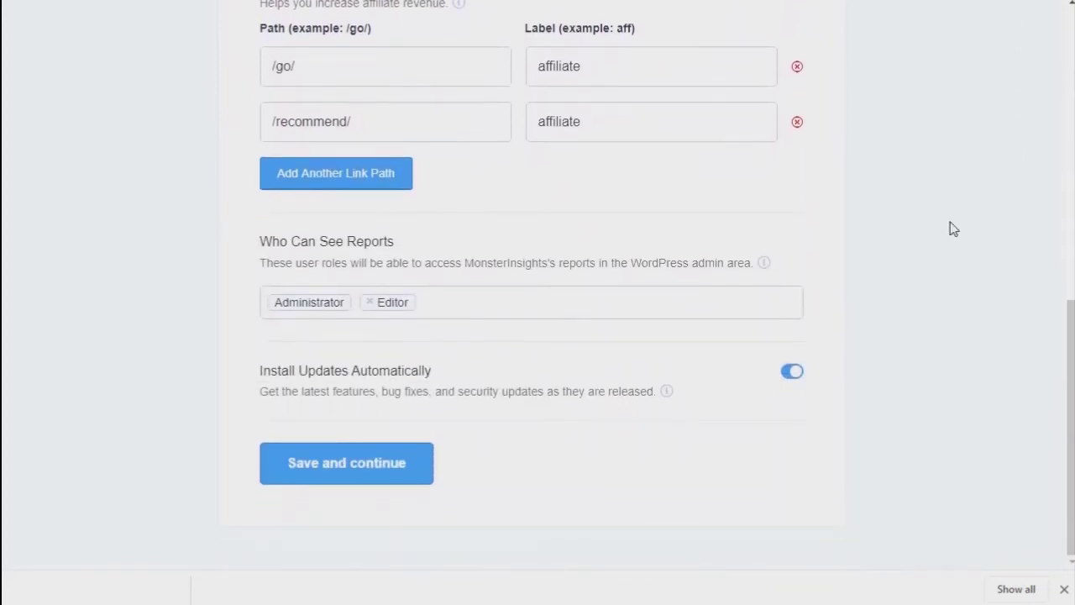
pyautogui.click(377, 467)
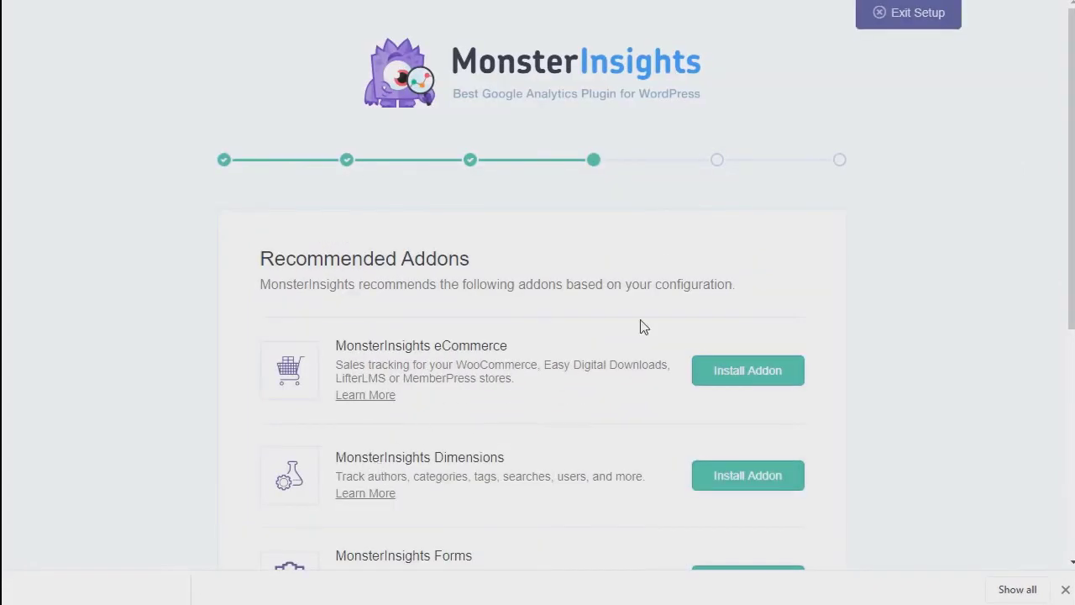
pyautogui.middleClick(993, 162)
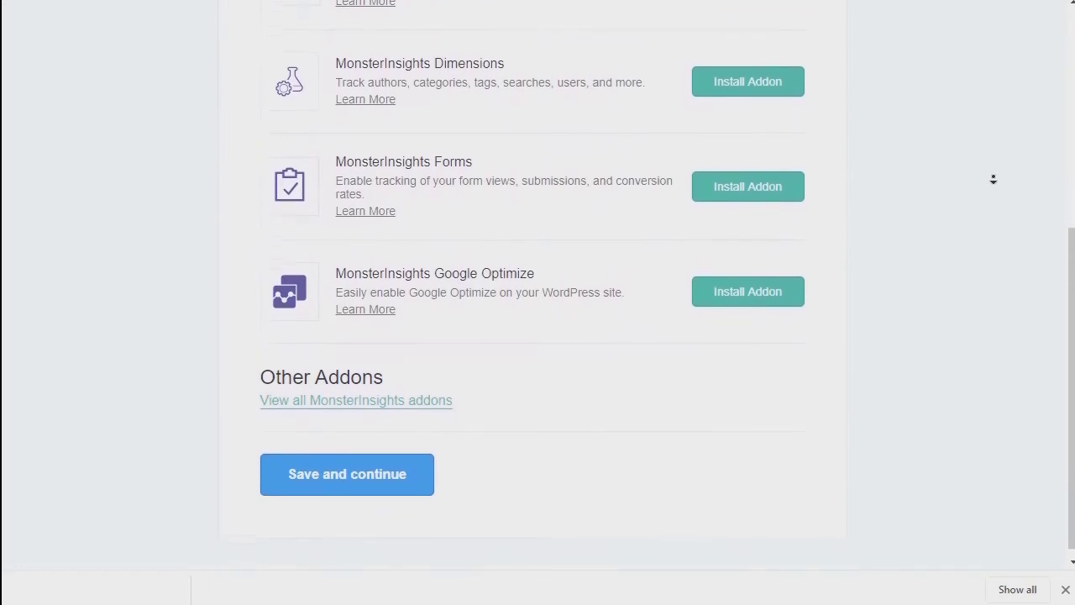
pyautogui.click(391, 462)
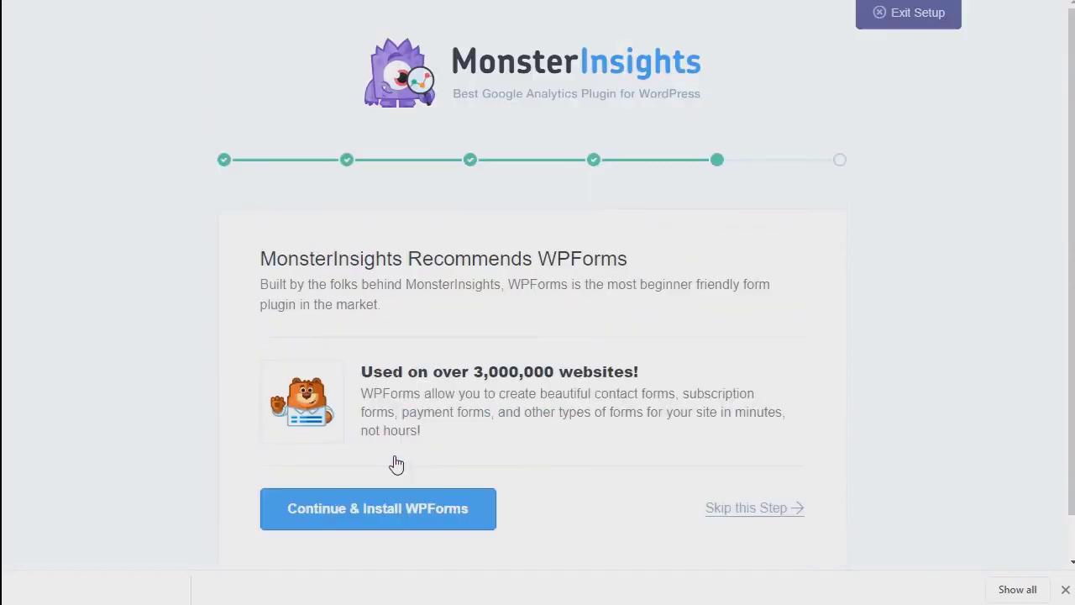
# Skip the recommended WPForms installation, then finish the MonsterInsights setup and exit the wizard
pyautogui.middleClick(976, 195)
pyautogui.click(979, 220)
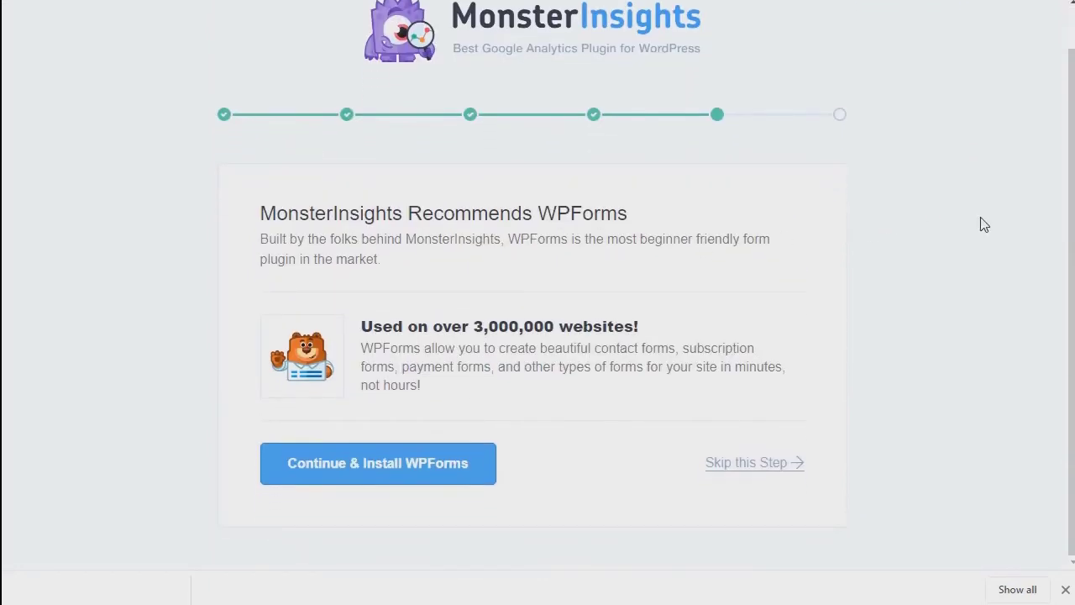
pyautogui.click(742, 467)
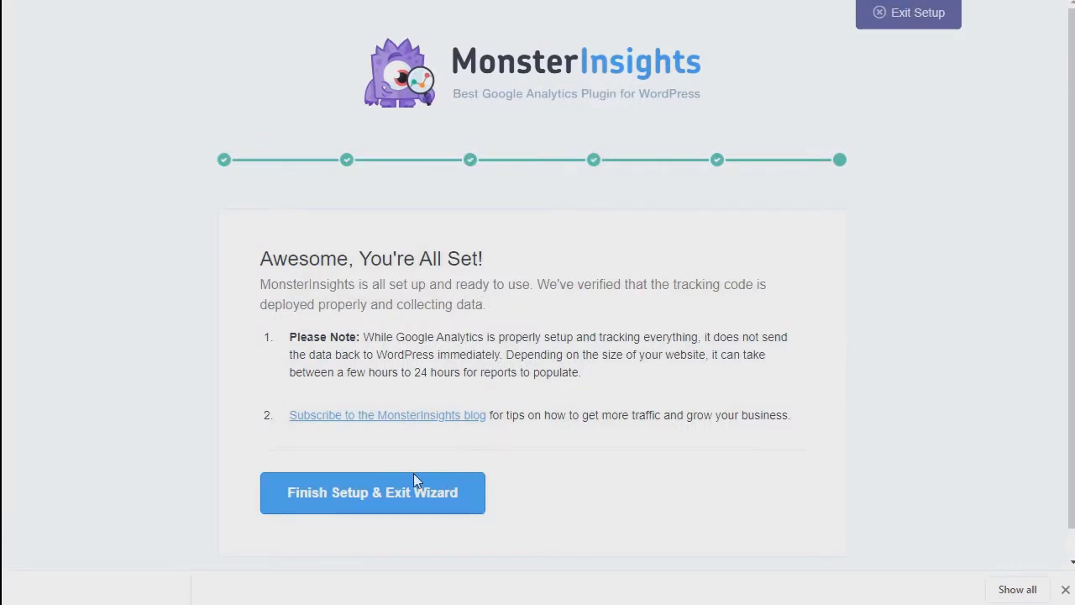
pyautogui.click(410, 494)
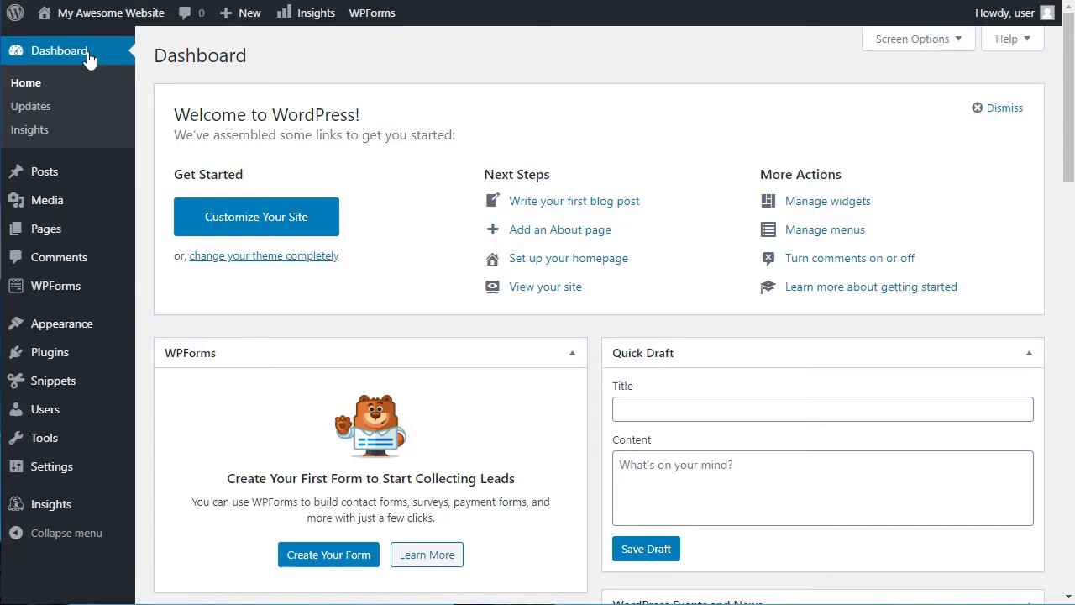
# Install the Google Optimize addon from the MonsterInsights addons page
pyautogui.moveTo(64, 509)
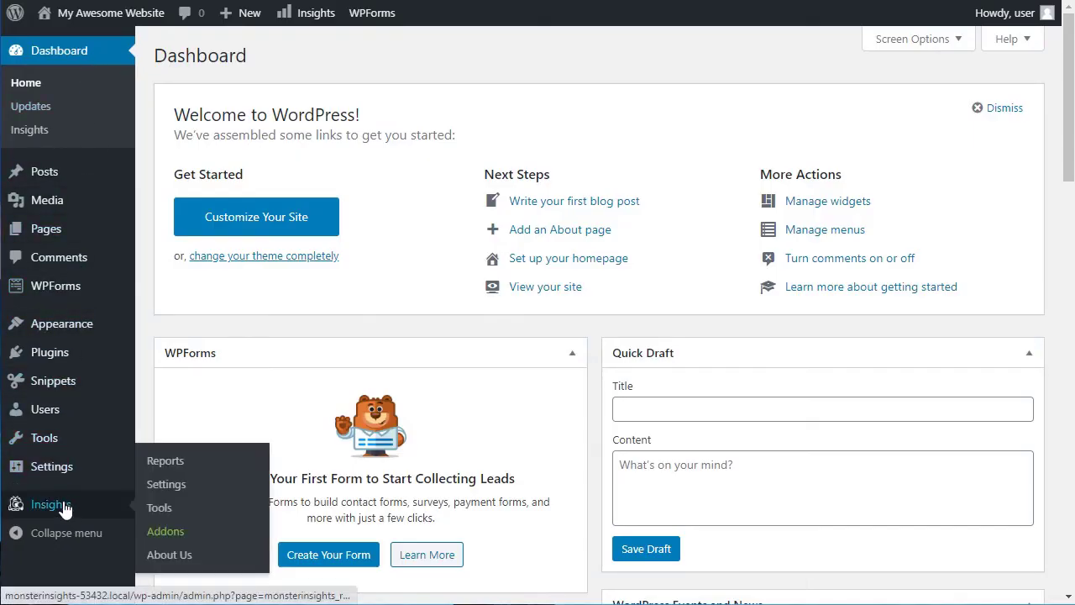
pyautogui.click(160, 532)
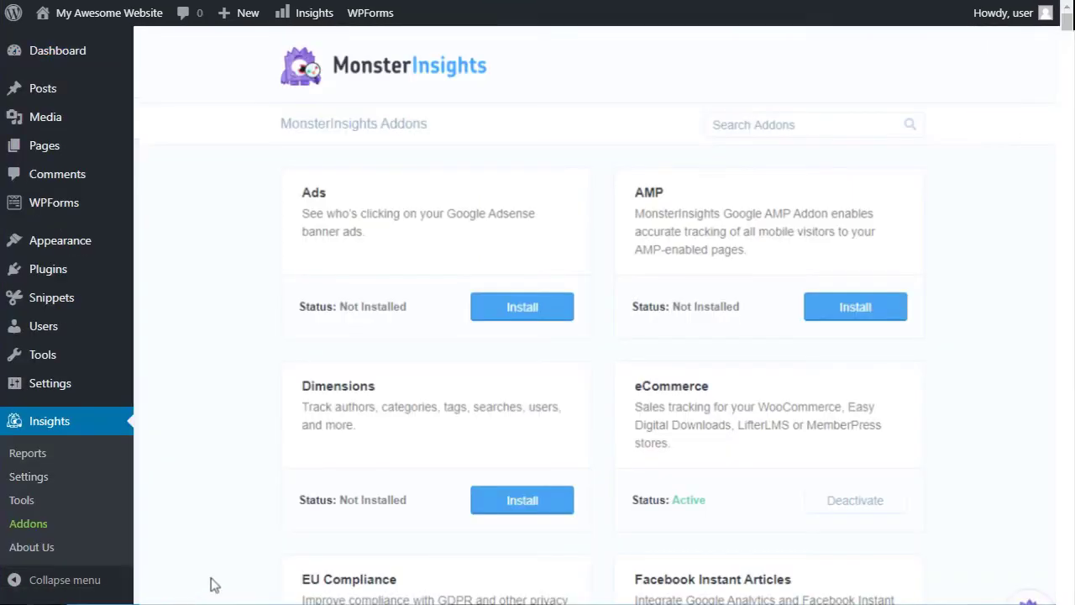
pyautogui.scroll(-4, 908, 385)
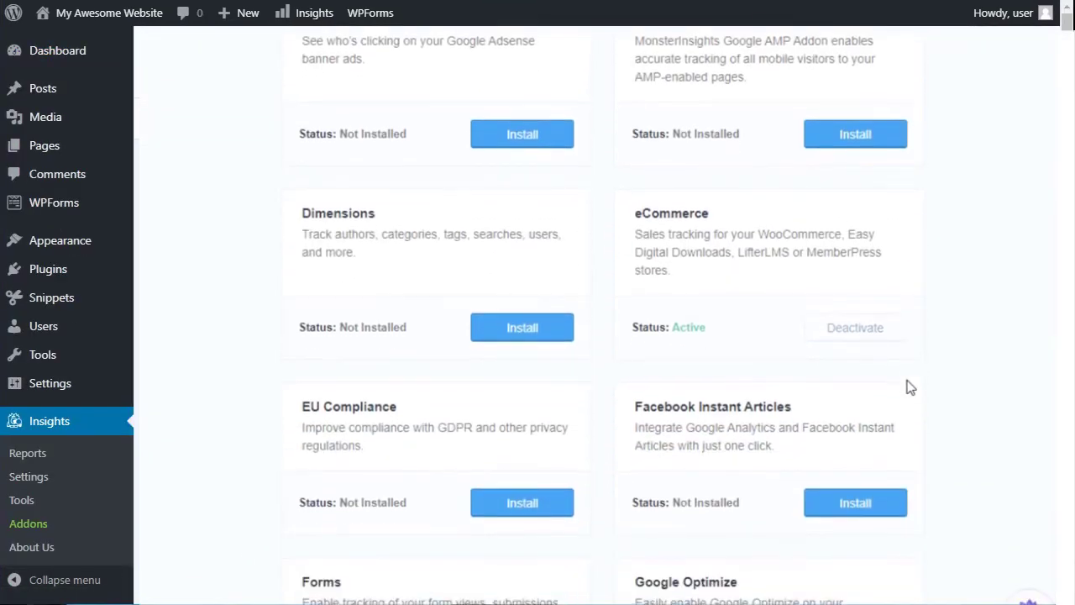
pyautogui.scroll(-2, 907, 384)
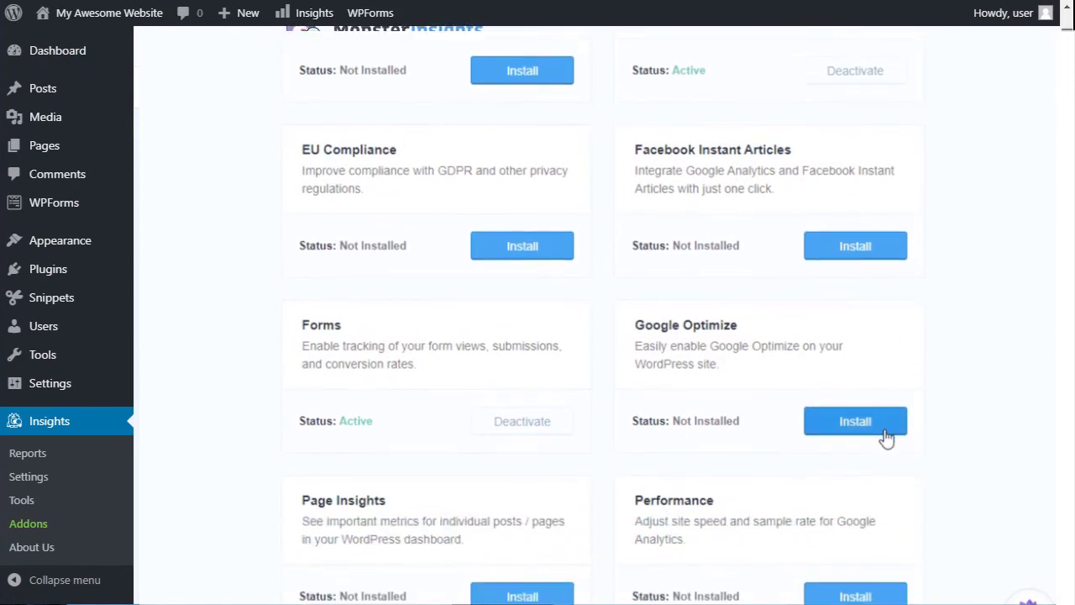
pyautogui.scroll(-1, 909, 420)
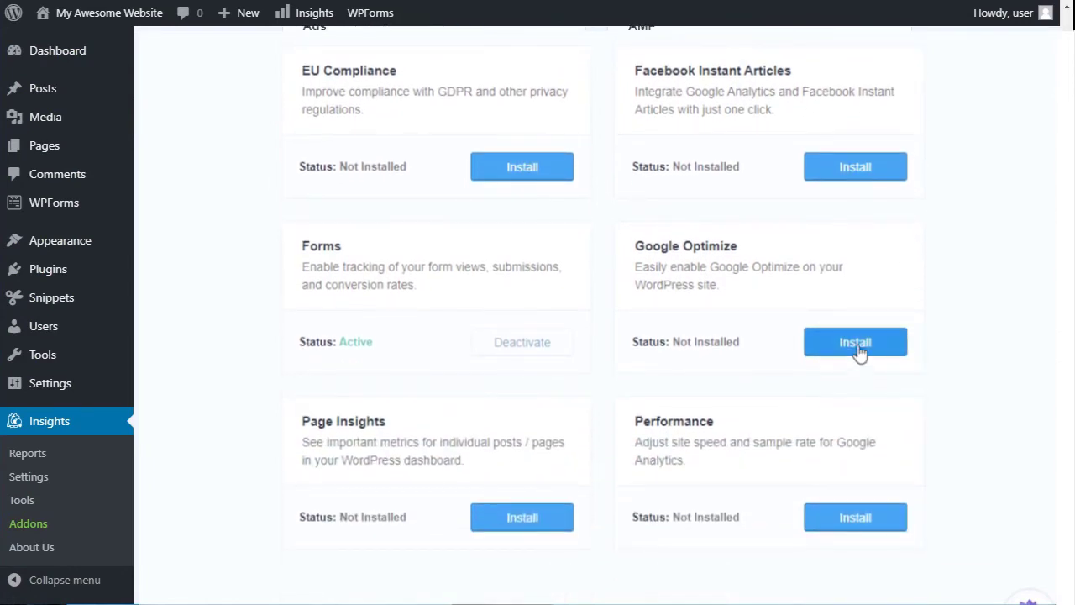
pyautogui.click(856, 345)
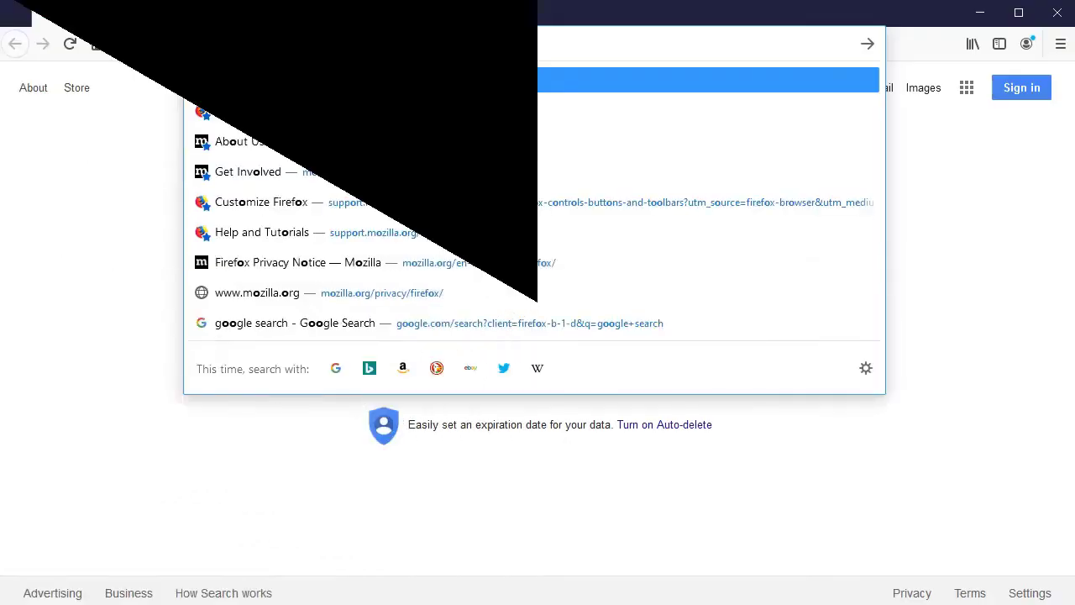
# Go to optimize.google.com in the browser and get started with Google Optimize
pyautogui.write('opti')
pyautogui.write('mize.')
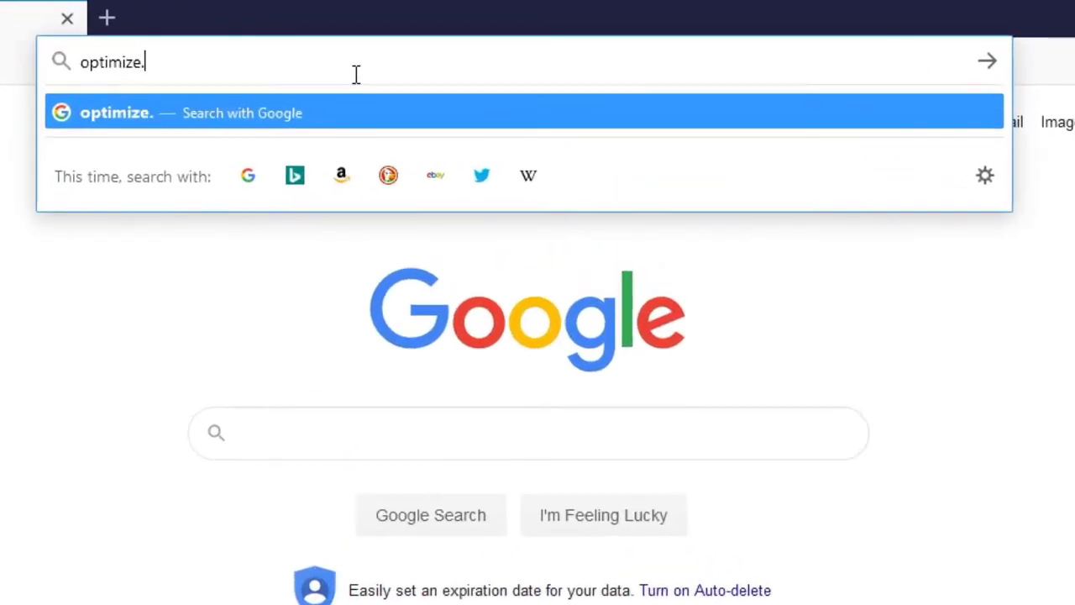
pyautogui.write('google')
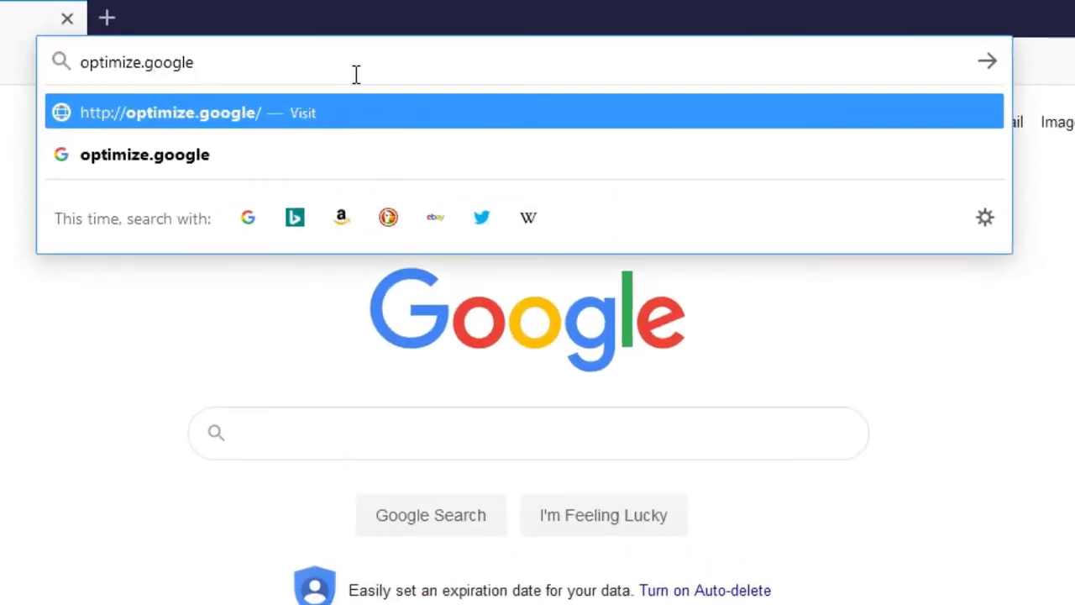
pyautogui.write('.com')
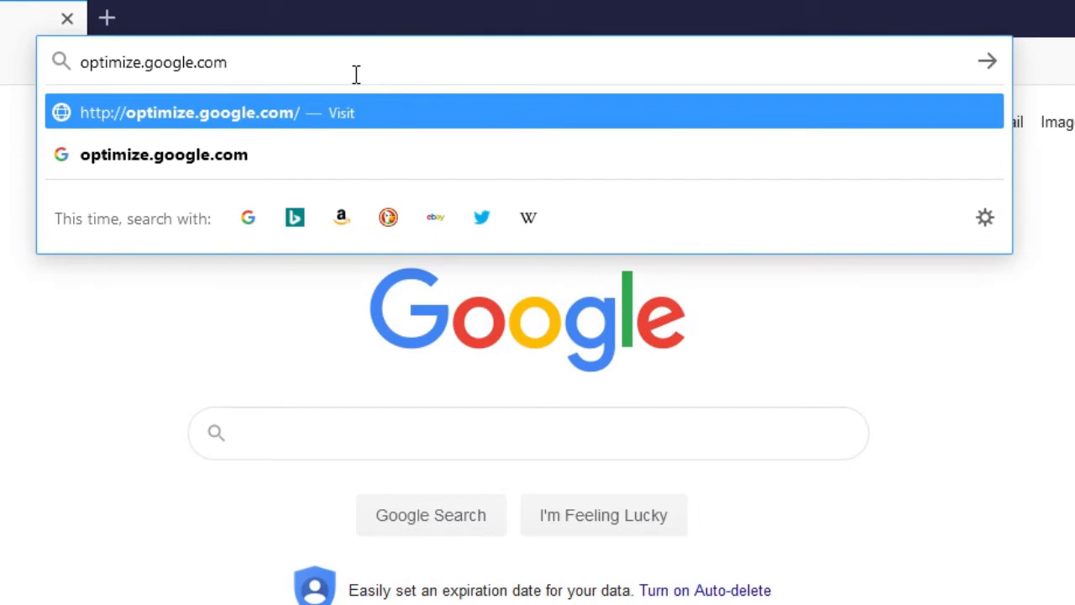
pyautogui.press('Return')
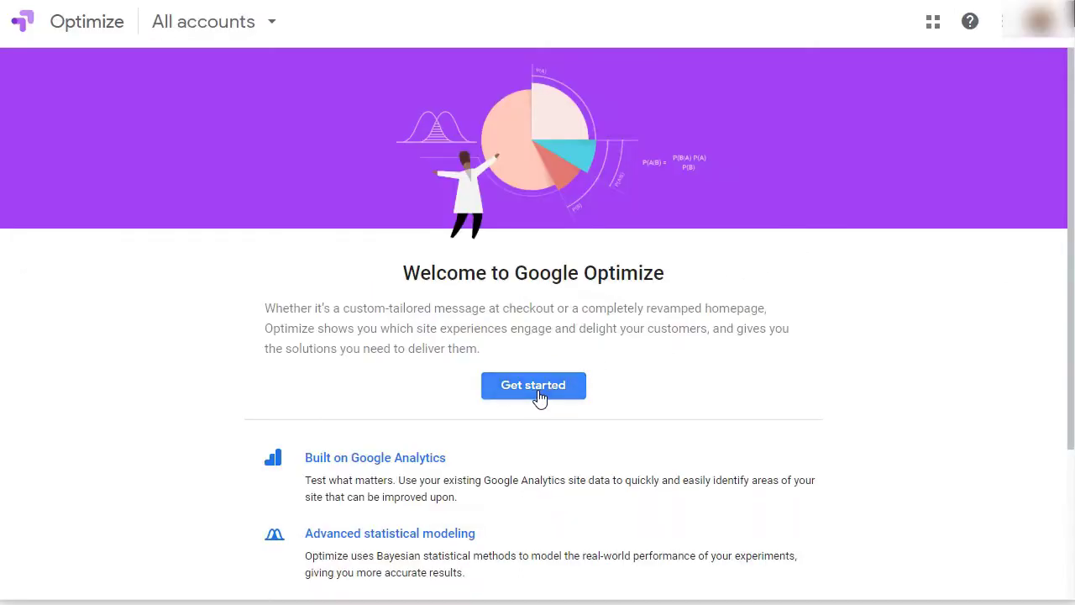
pyautogui.click(536, 388)
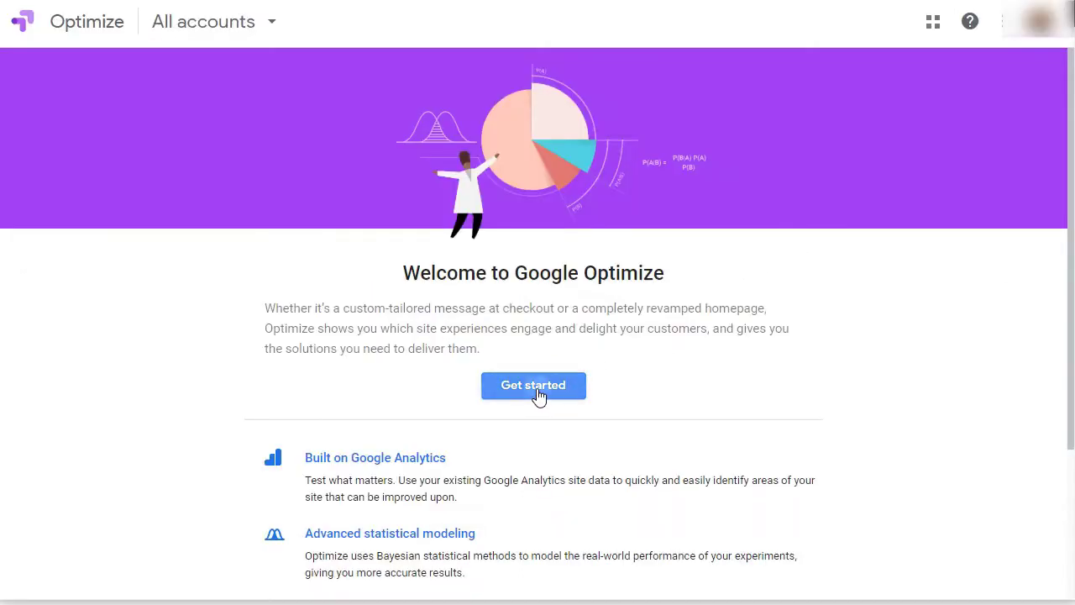
# Decline the tips and recommendations, product announcements and market research emails, and continue to the account settings
pyautogui.click(252, 178)
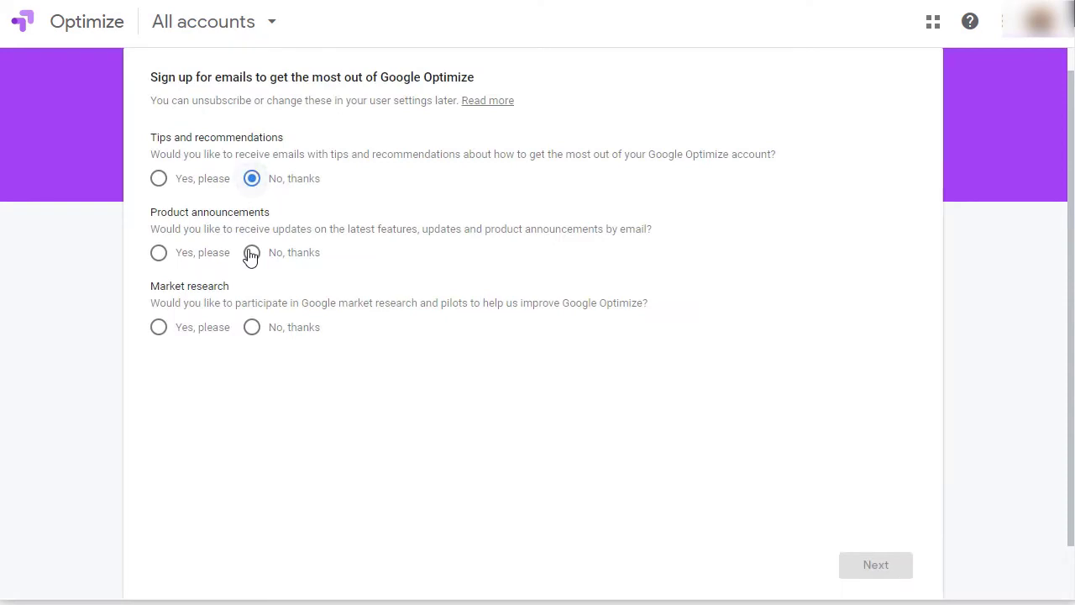
pyautogui.click(252, 252)
pyautogui.click(252, 326)
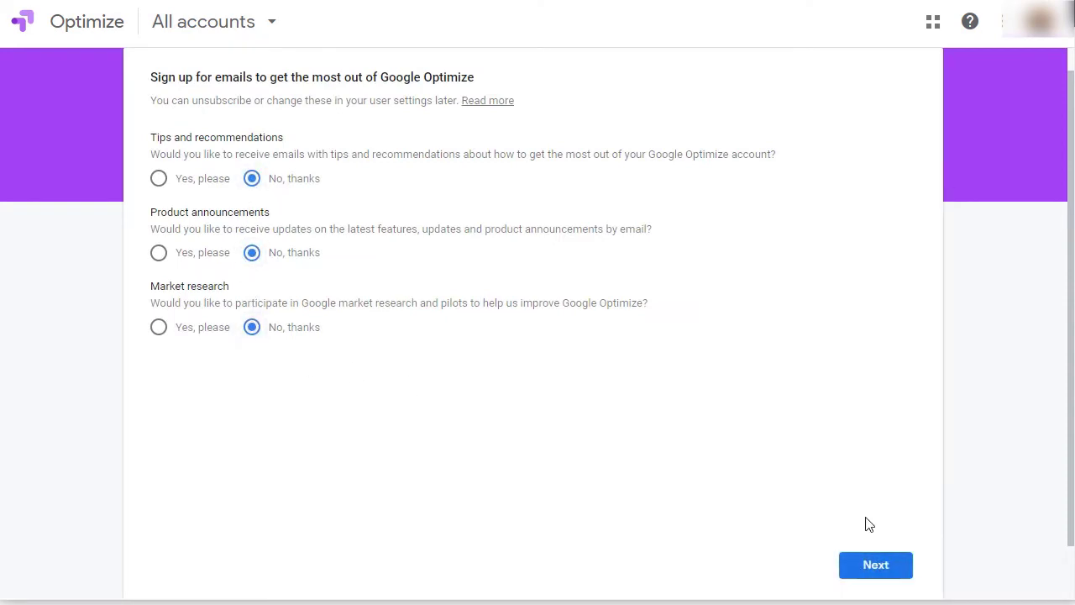
pyautogui.click(873, 564)
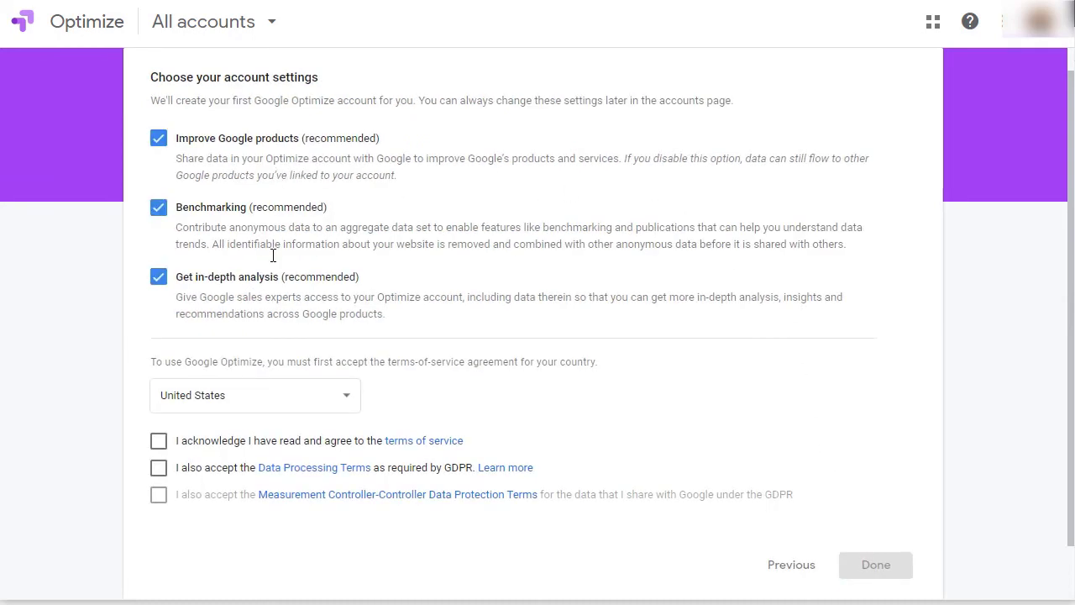
# Accept the terms of service, Data Processing Terms and Measurement Controller-Controller Data Protection Terms, and complete the account creation
pyautogui.click(159, 468)
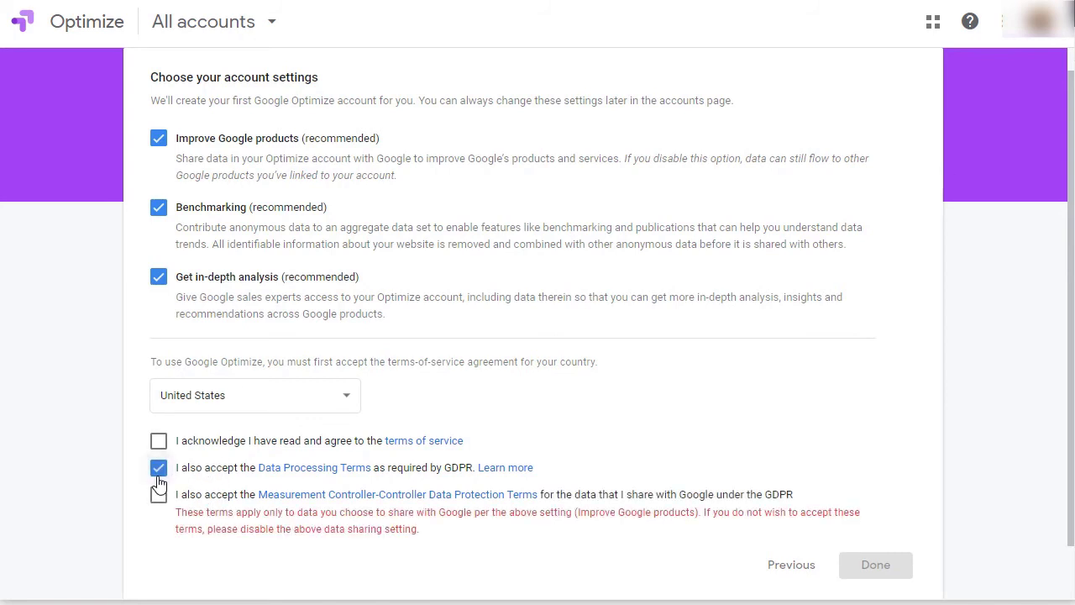
pyautogui.click(159, 441)
pyautogui.click(159, 495)
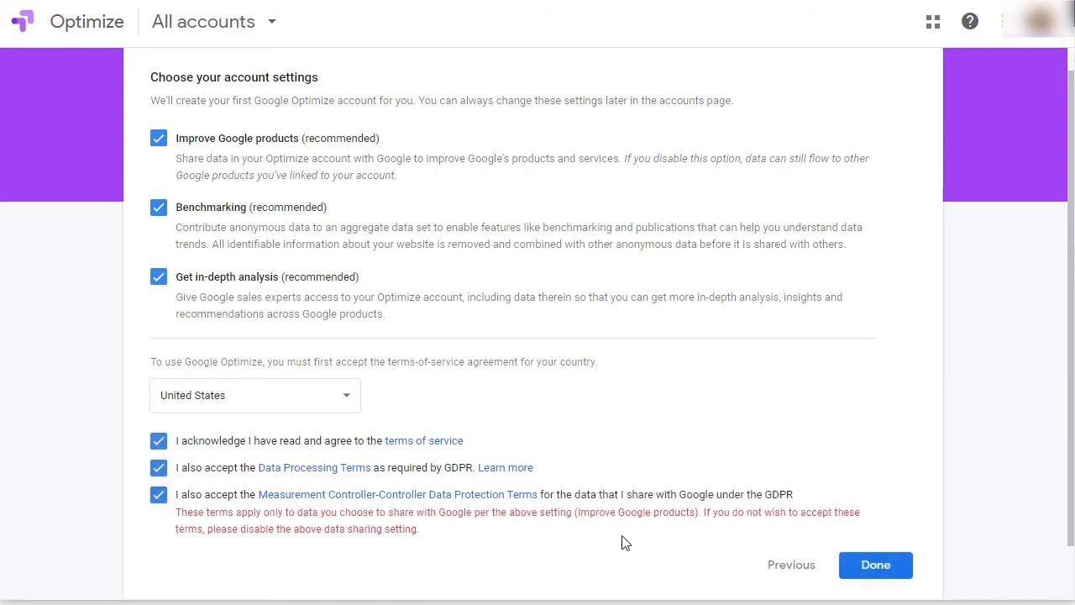
pyautogui.click(875, 567)
# Create an A/B test experience named My Awesomewebsite Company with myawesomewebsite.com as the editor page
pyautogui.click(599, 325)
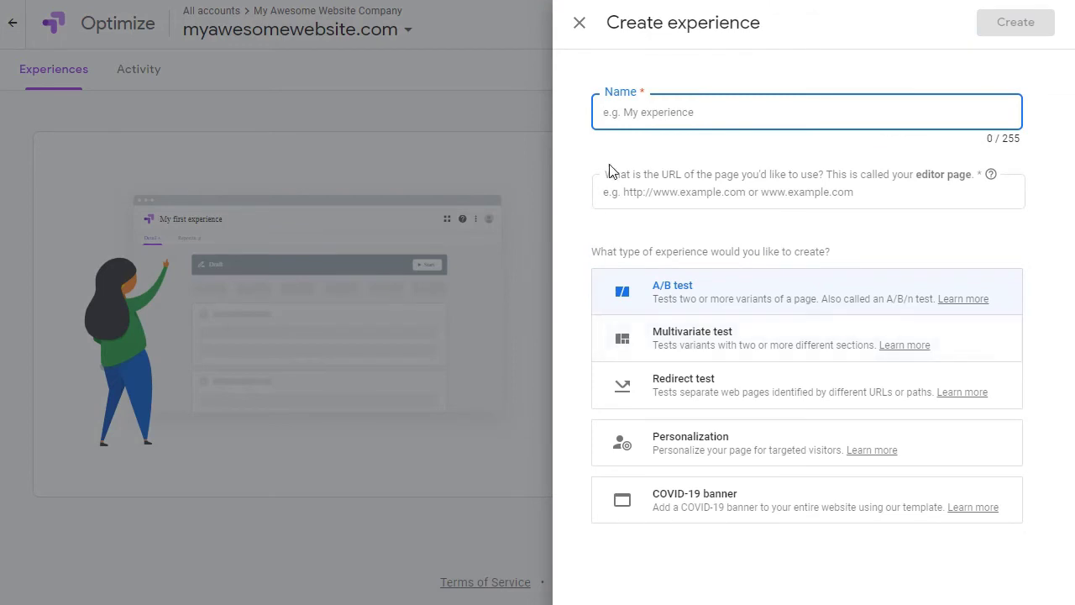
pyautogui.write('My Awe')
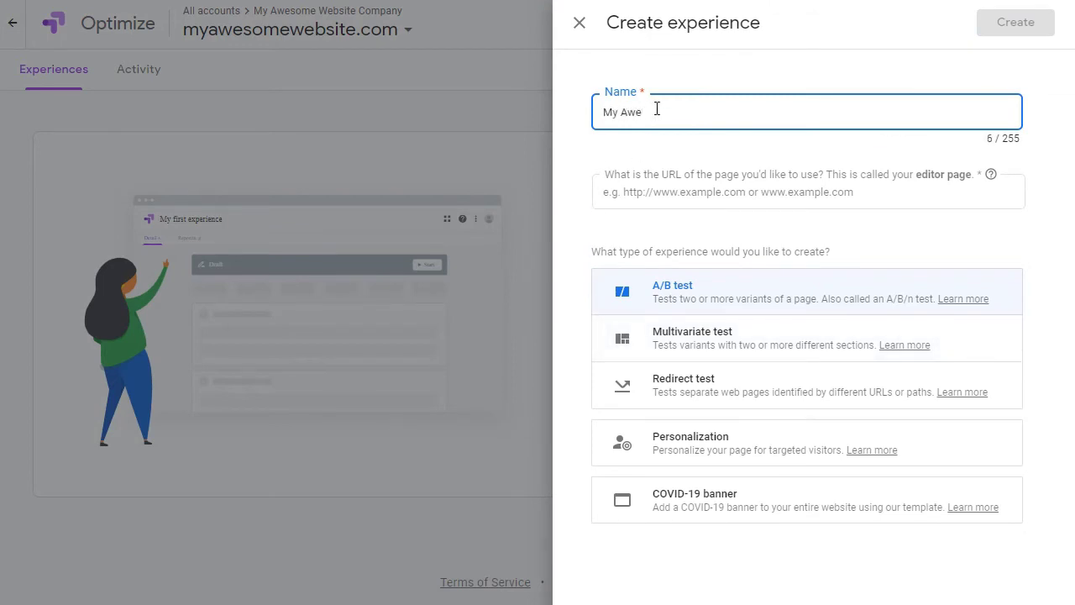
pyautogui.write('somewebsite Company')
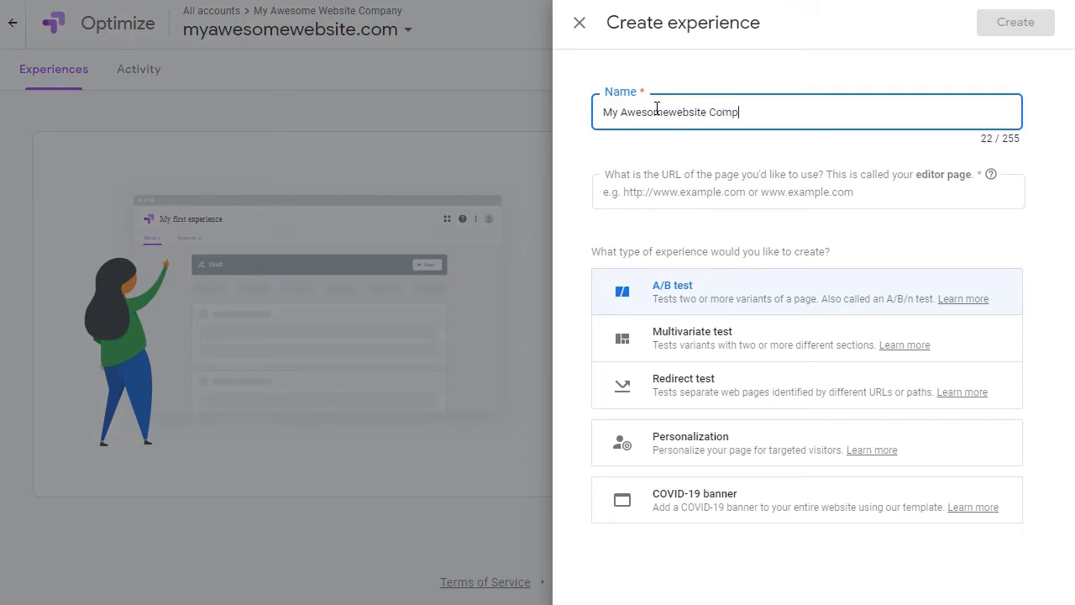
pyautogui.click(712, 204)
pyautogui.write('myawesomewe')
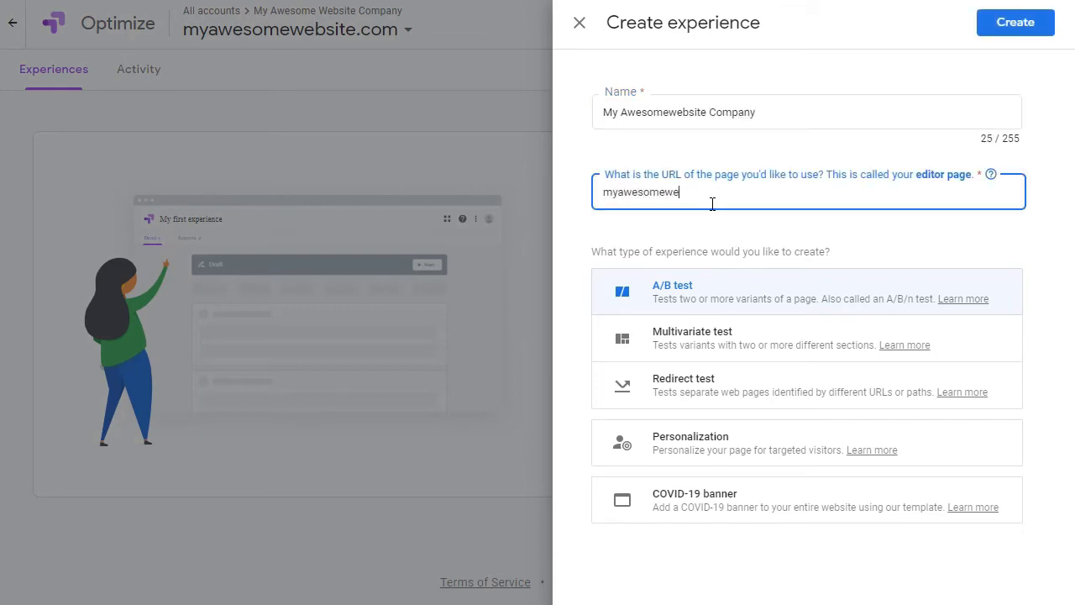
pyautogui.write('bsite.com')
pyautogui.click(1018, 25)
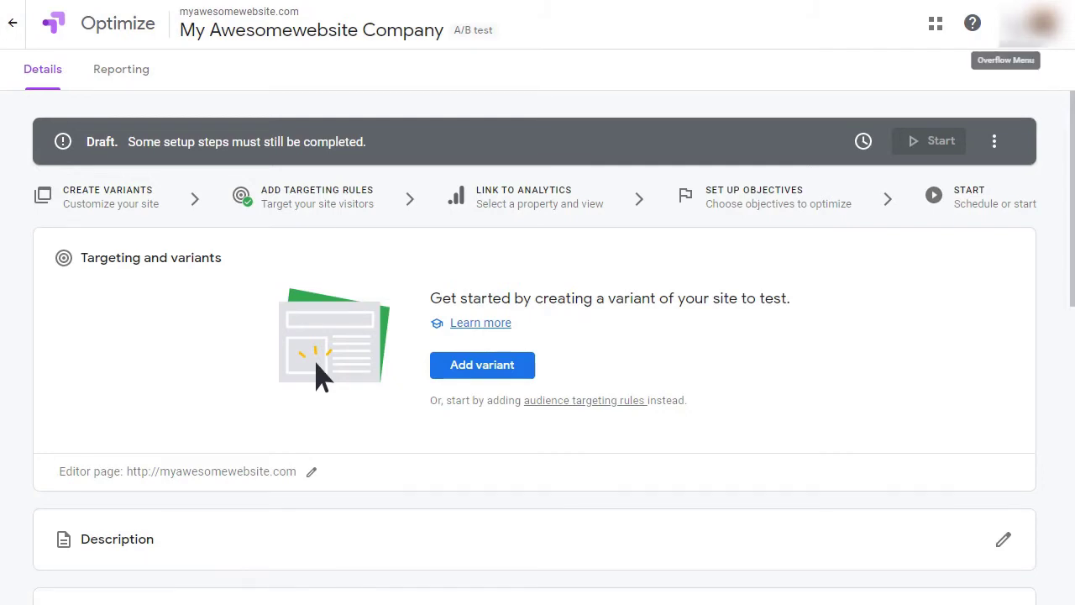
# Link the experience to the My Awesome Website Google Analytics property with the All Web Site Data view
pyautogui.scroll(-4, 1033, 257)
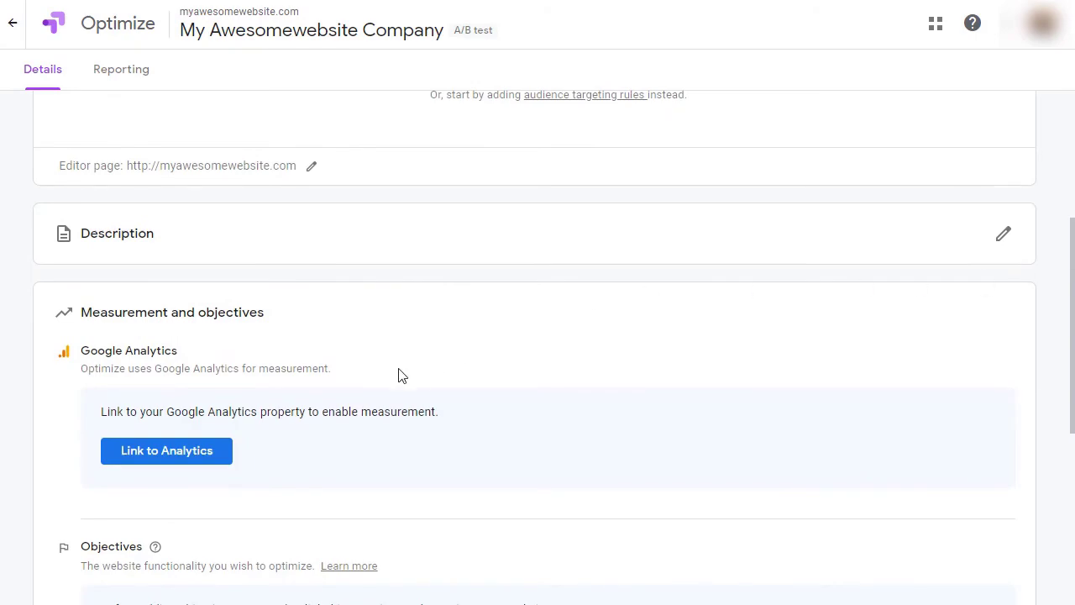
pyautogui.click(211, 454)
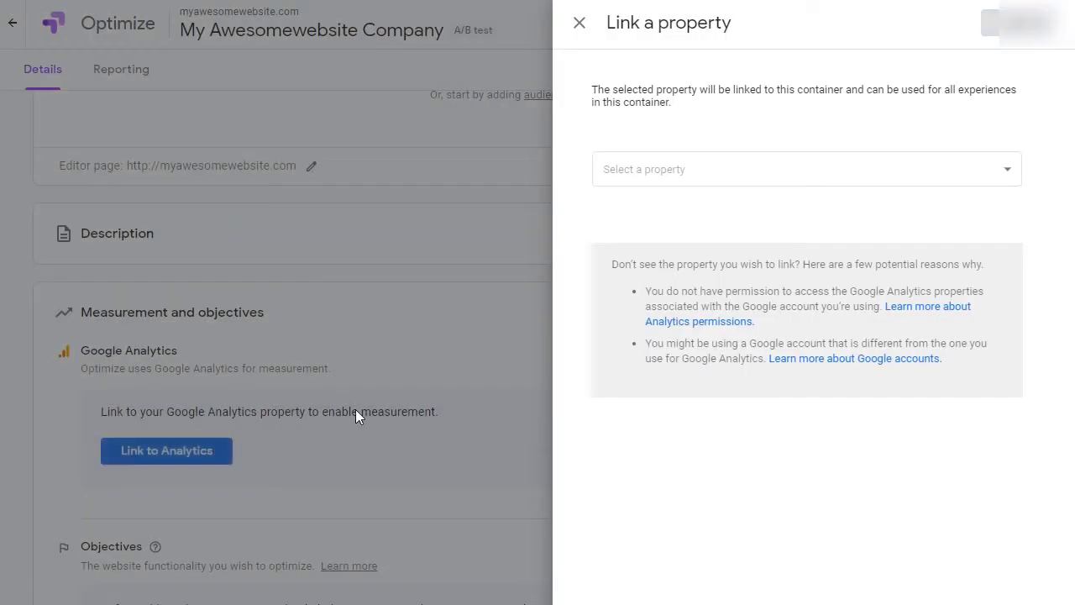
pyautogui.click(640, 180)
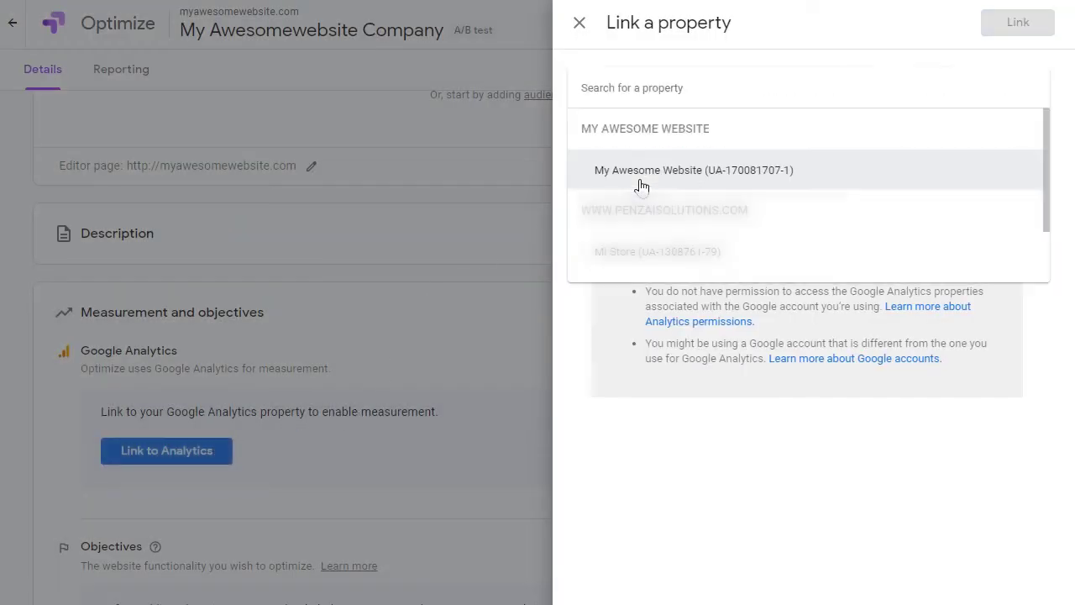
pyautogui.click(643, 175)
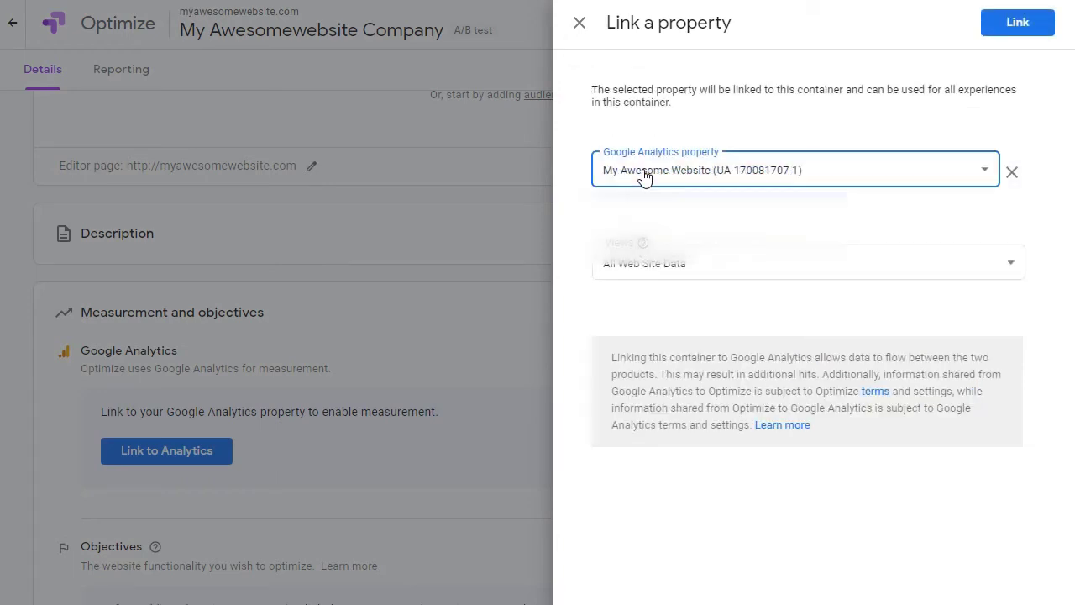
pyautogui.click(1013, 25)
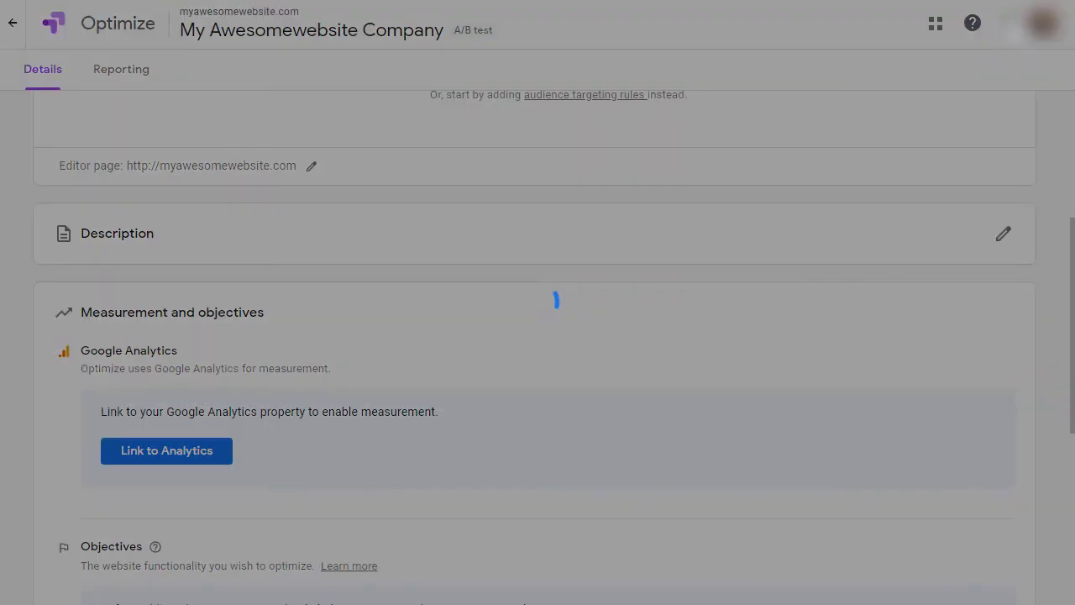
# Return to the experiences overview, open the myawesomewebsite.com container settings and select the container ID
pyautogui.scroll(4, 176, 106)
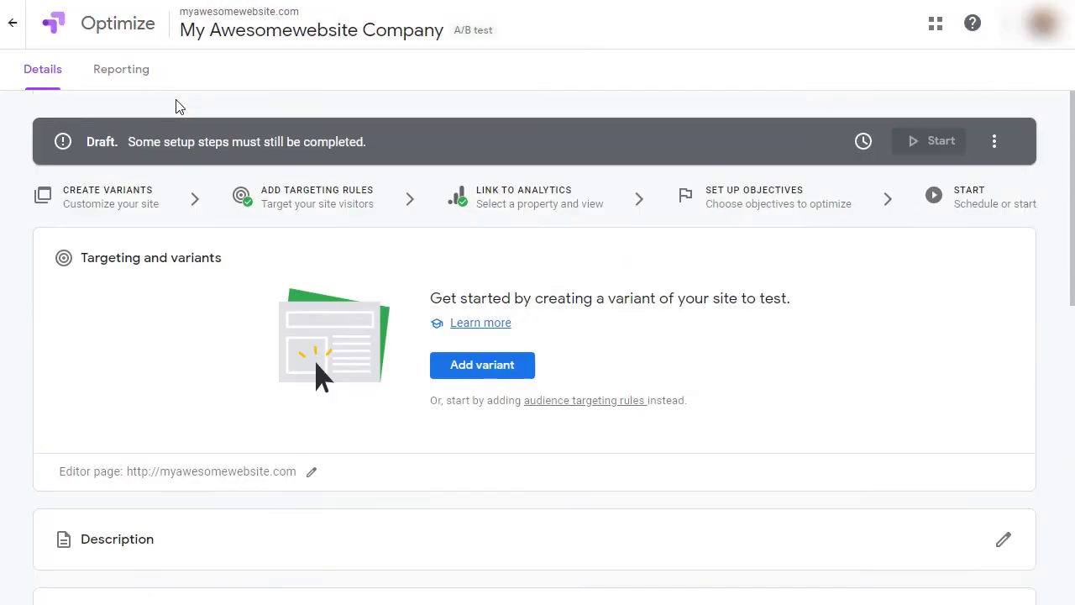
pyautogui.click(63, 32)
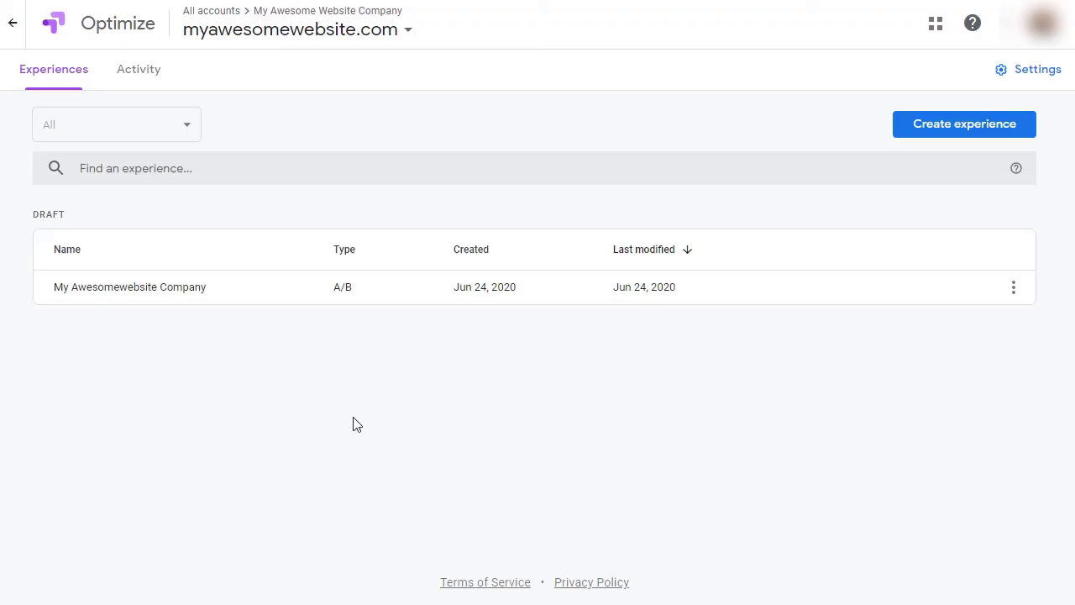
pyautogui.click(1026, 75)
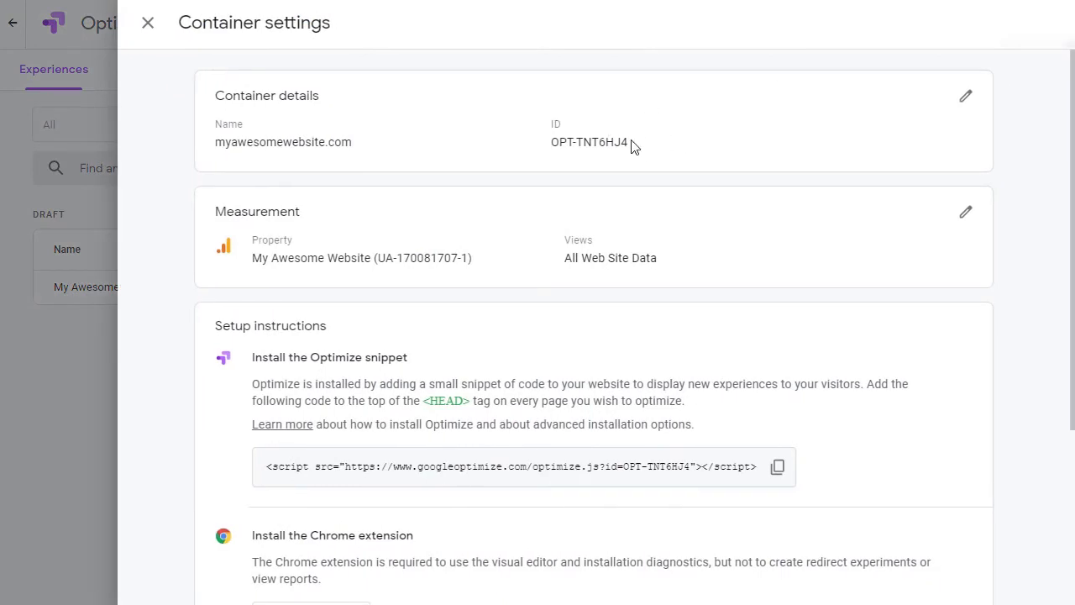
pyautogui.moveTo(553, 144); pyautogui.dragTo(634, 147)
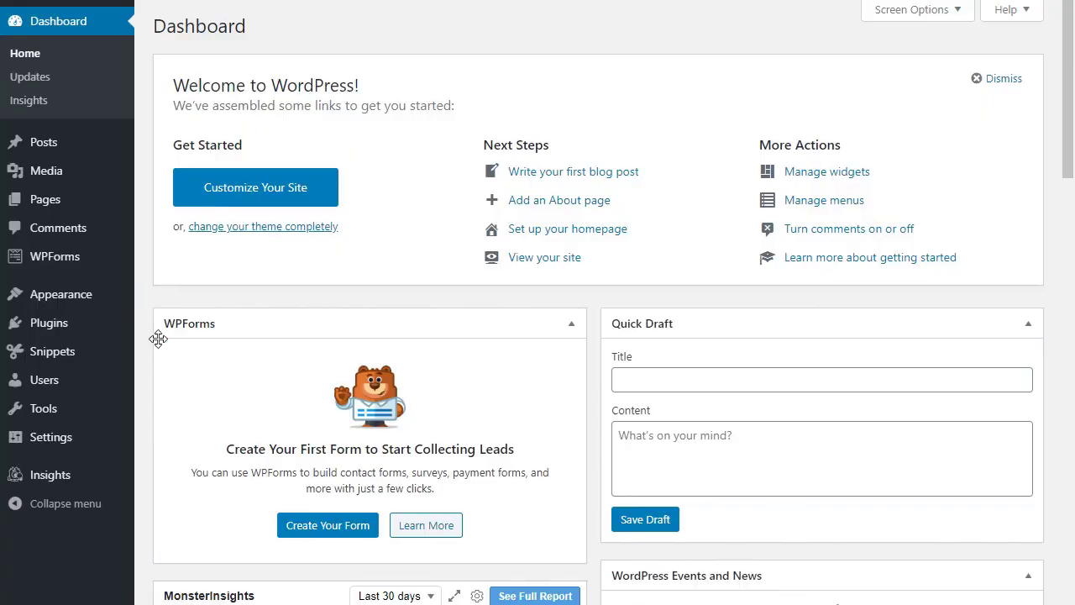
# In WordPress, open the MonsterInsights conversion settings and enter OPT-MSG92WX as the Google Optimize Container ID
pyautogui.moveTo(60, 490)
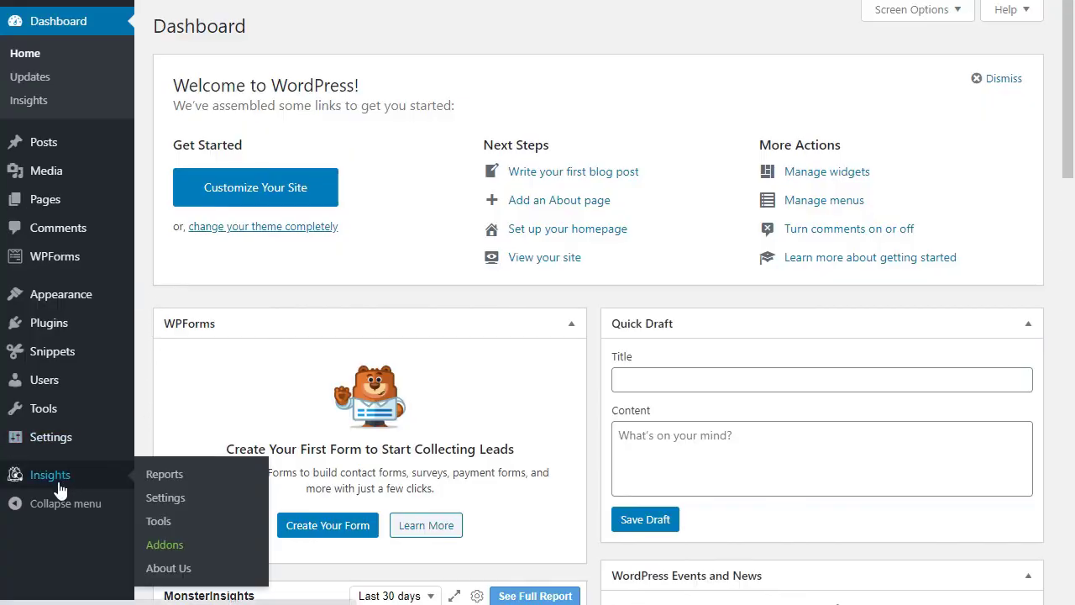
pyautogui.click(166, 498)
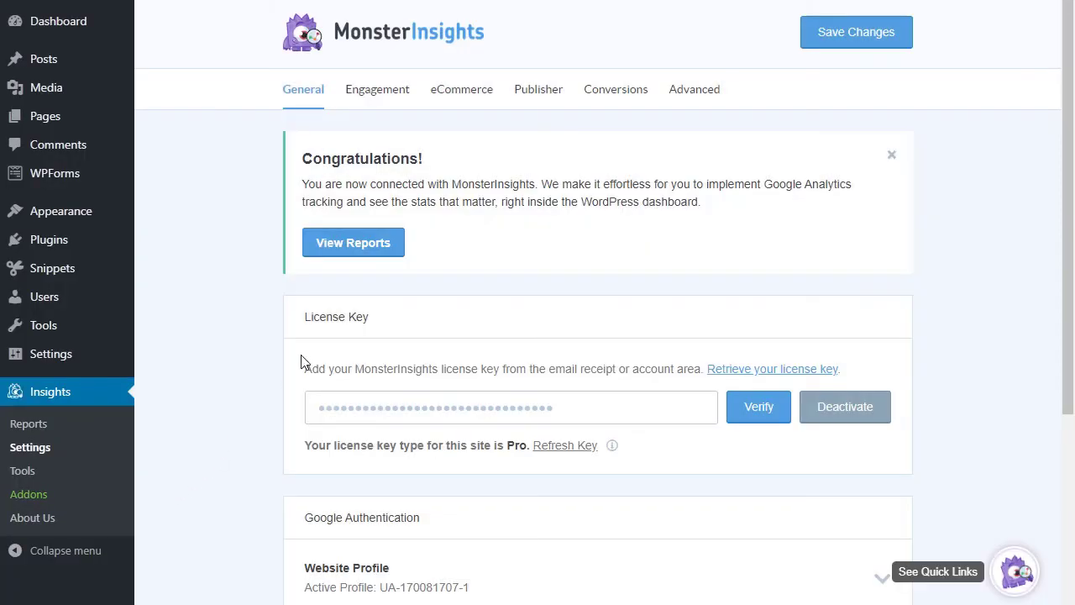
pyautogui.click(598, 100)
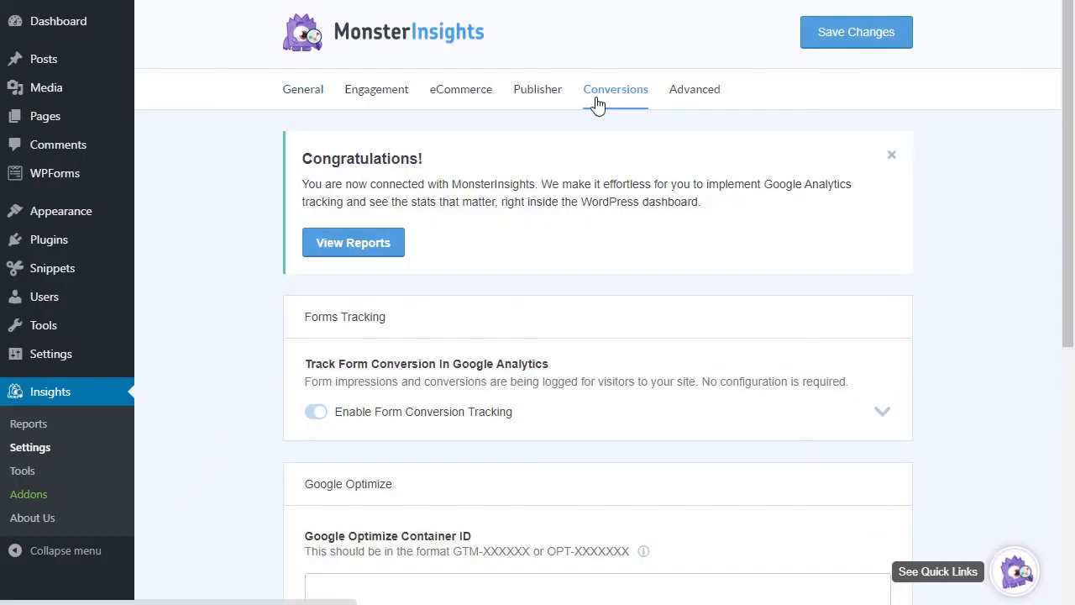
pyautogui.scroll(-4, 470, 294)
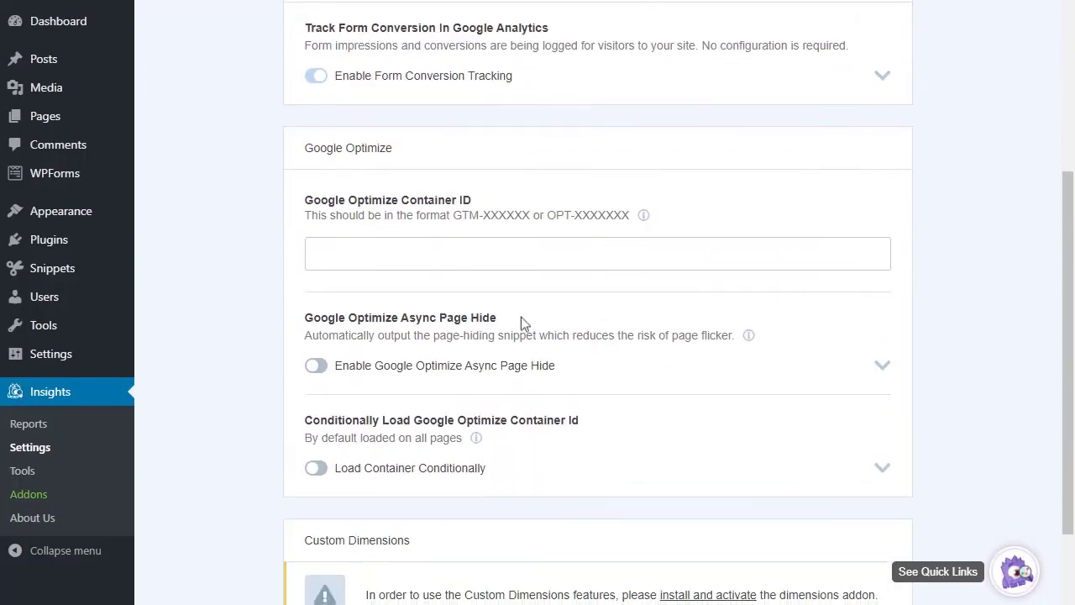
pyautogui.click(459, 251)
pyautogui.write('OPT-MSG92WX')
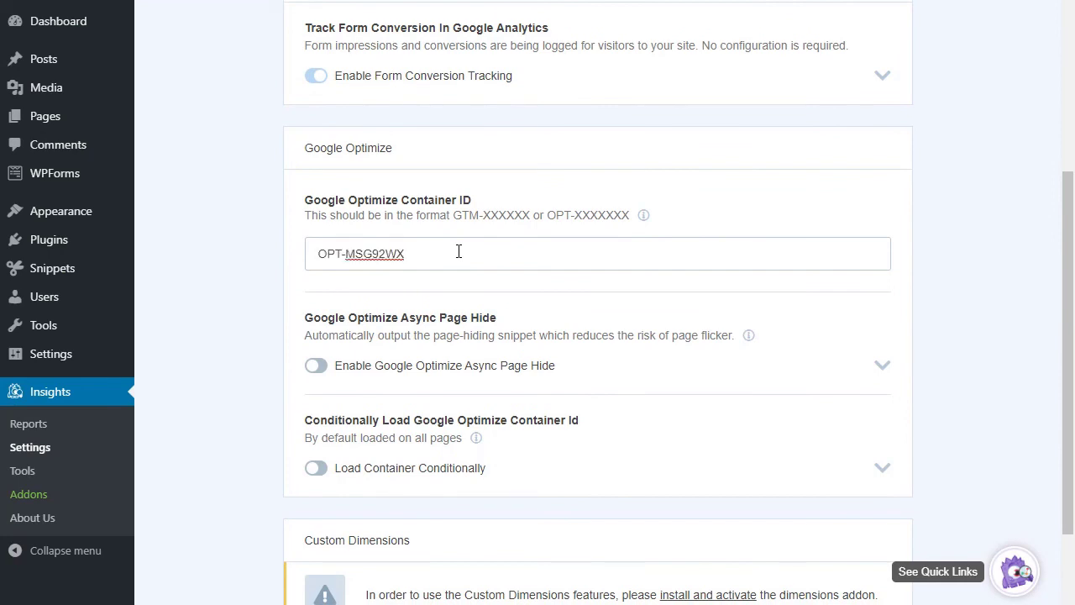
# Enable Google Optimize Async Page Hide and save the MonsterInsights settings
pyautogui.click(317, 366)
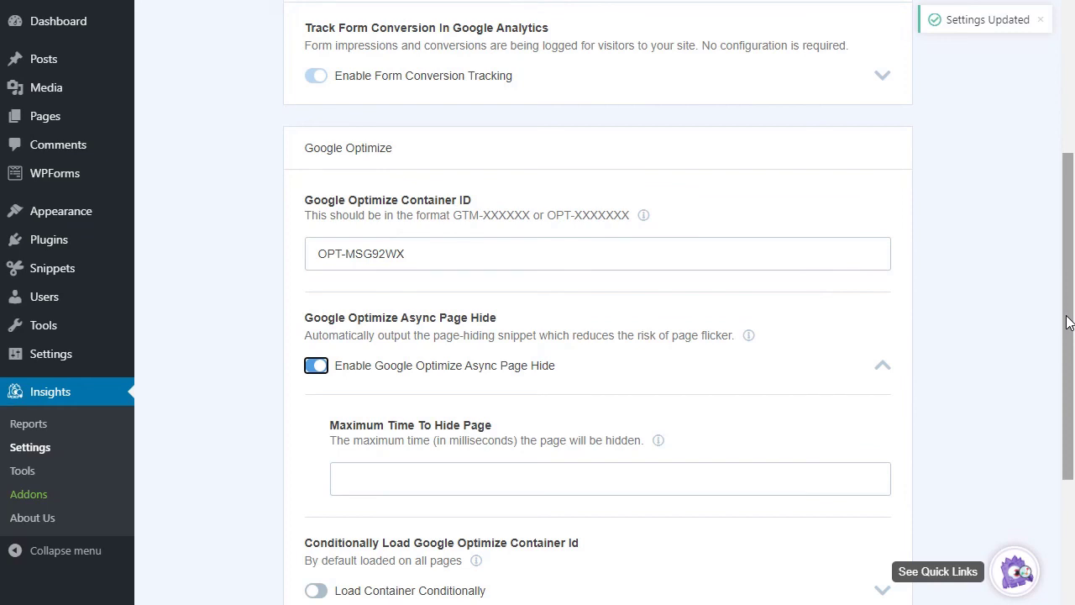
pyautogui.moveTo(1067, 322); pyautogui.dragTo(1066, 126)
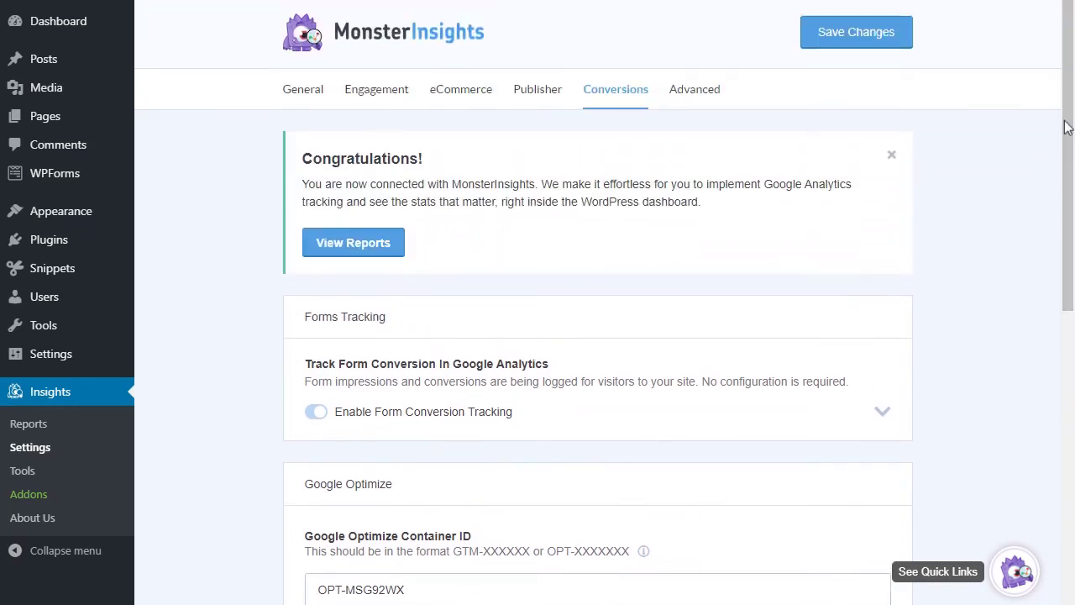
pyautogui.click(847, 48)
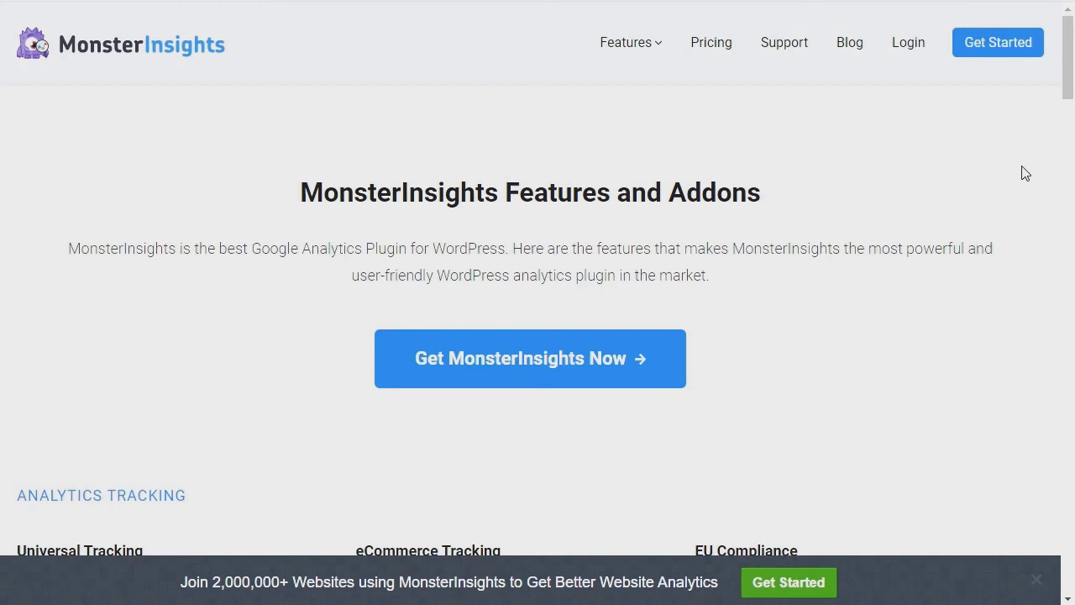
pyautogui.middleClick(1022, 166)
pyautogui.scroll(-2, 1023, 191)
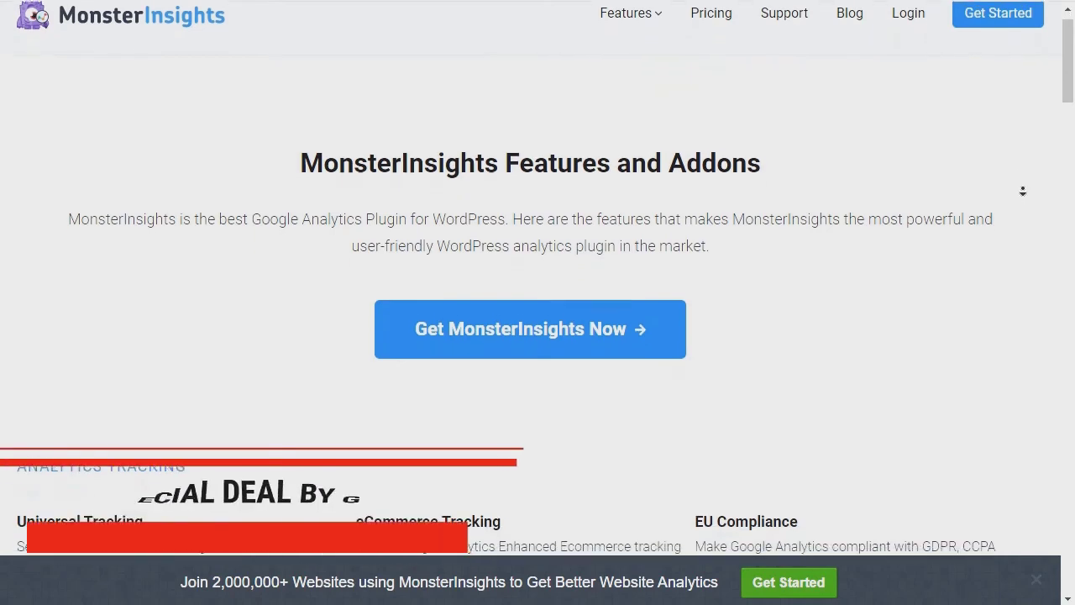